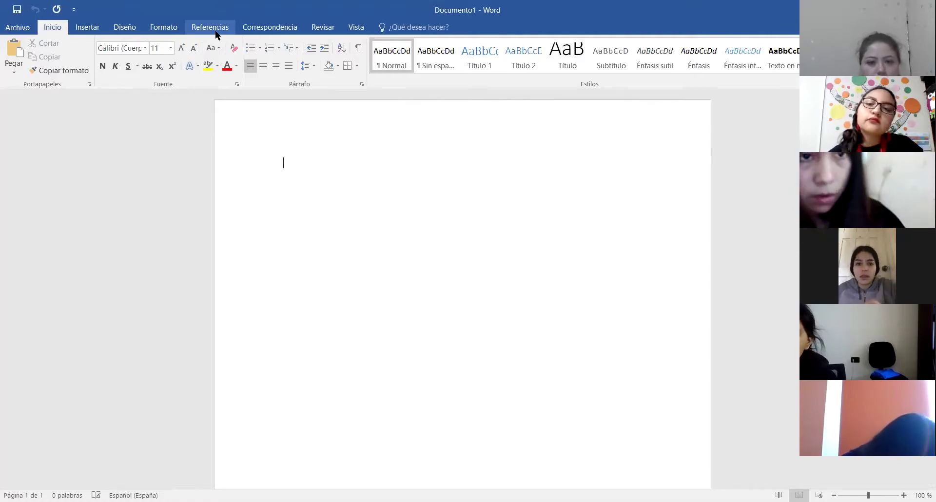
# Set the bibliography citation style to APA, Sexta edición.
pyautogui.click(215, 30)
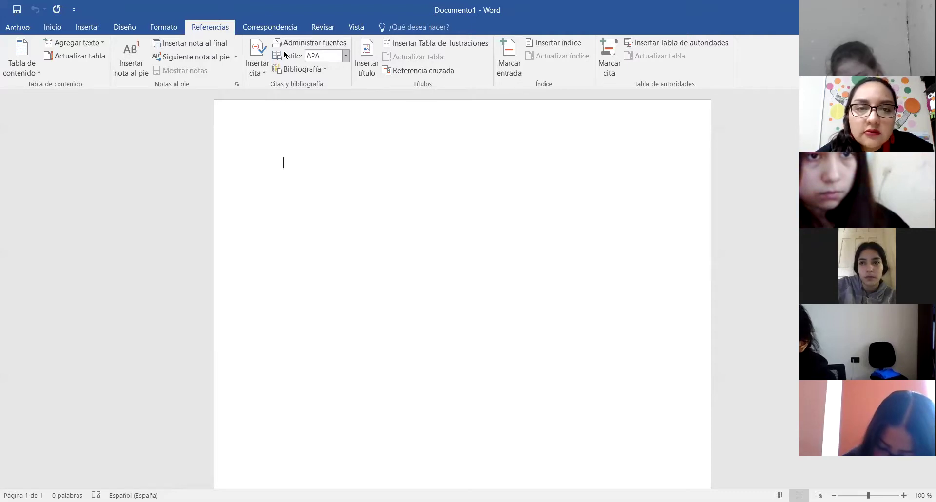
pyautogui.click(315, 55)
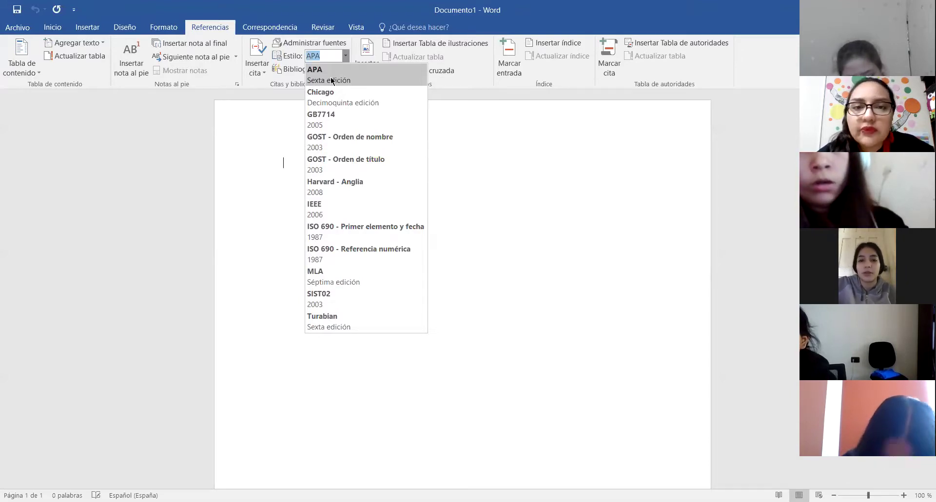
pyautogui.click(332, 81)
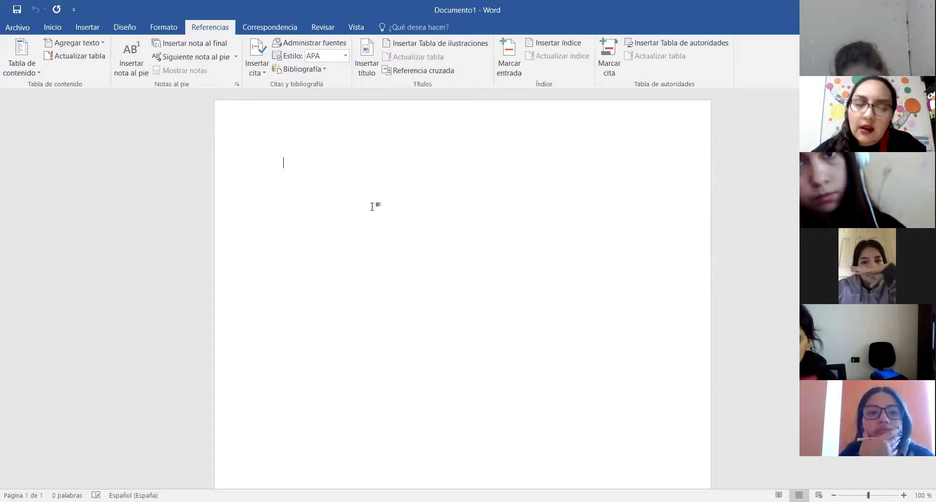
# Write a sample parenthetical citation with the author's surname, 2012 and p.18, and end the line.
pyautogui.write('(L')
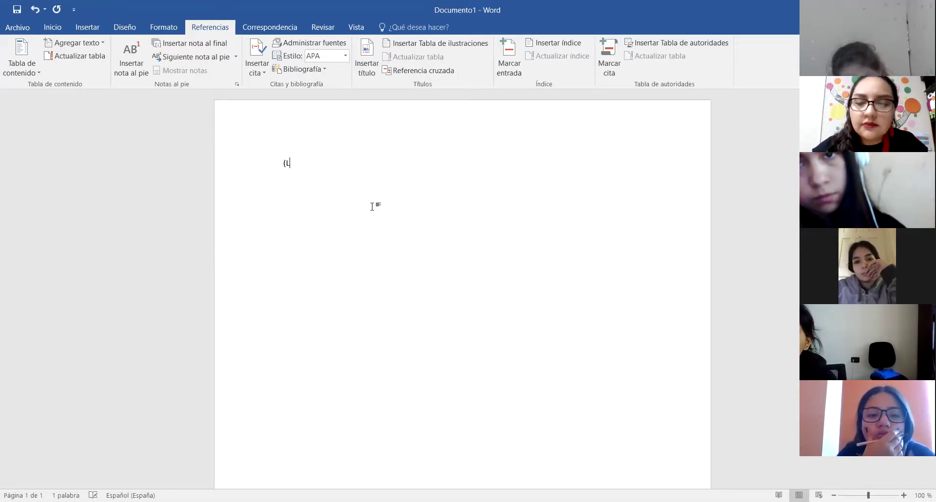
pyautogui.write('ópez, 20')
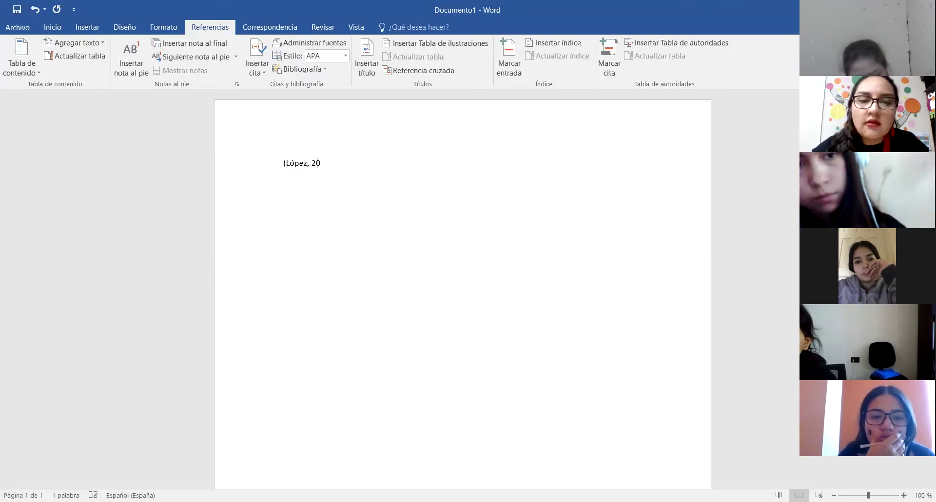
pyautogui.write('12,')
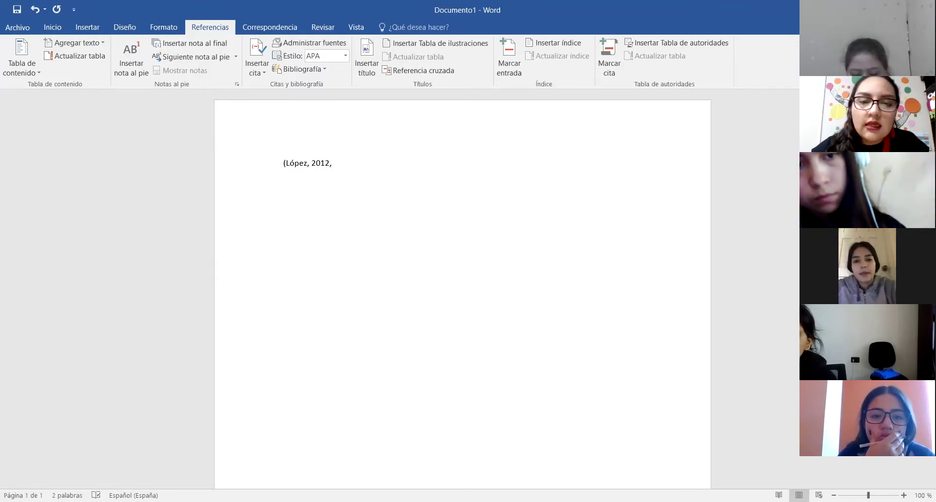
pyautogui.write(' p.18)')
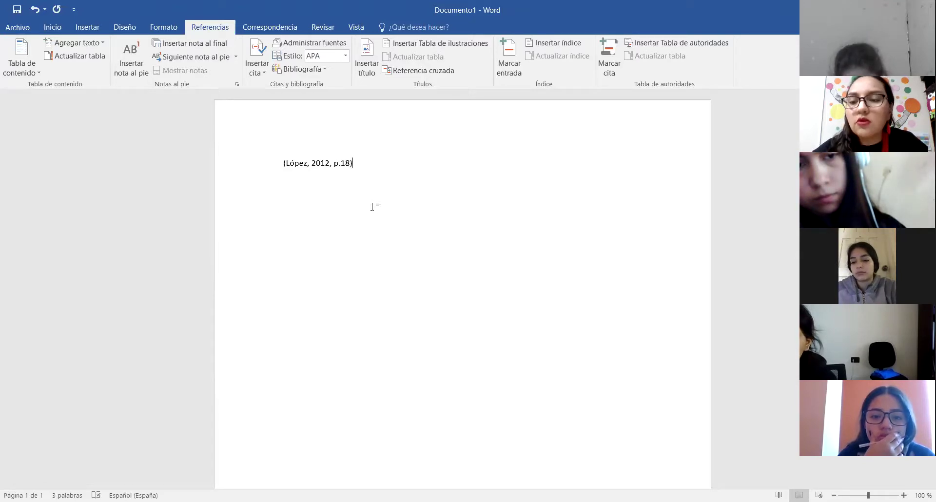
pyautogui.press('Return')
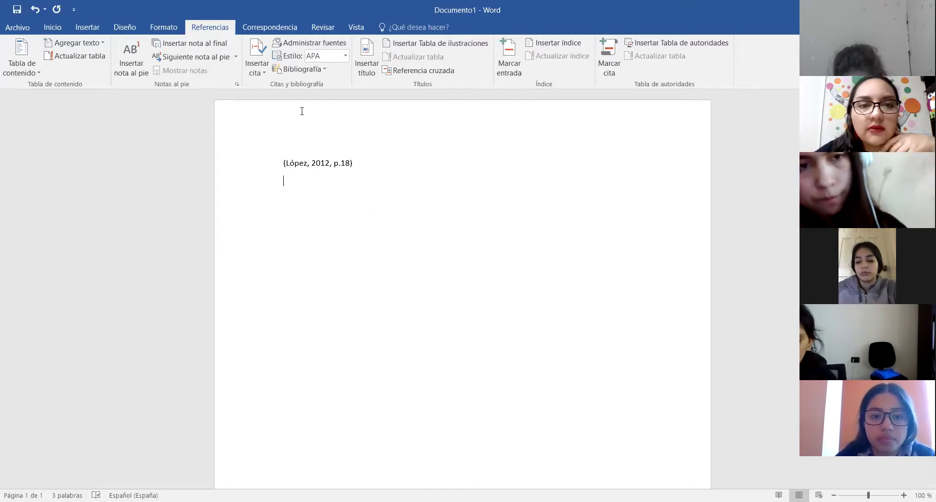
# Start adding a new citation source and examine the available bibliographic source types.
pyautogui.click(240, 54)
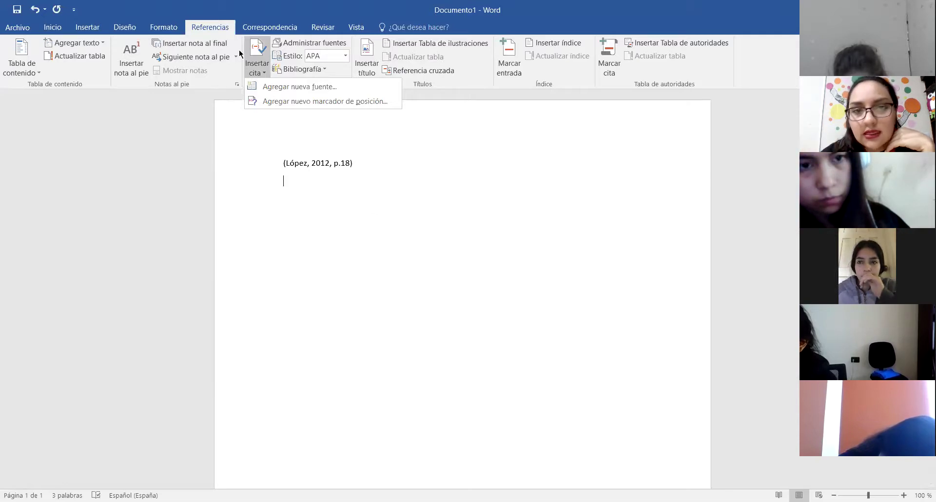
pyautogui.click(322, 88)
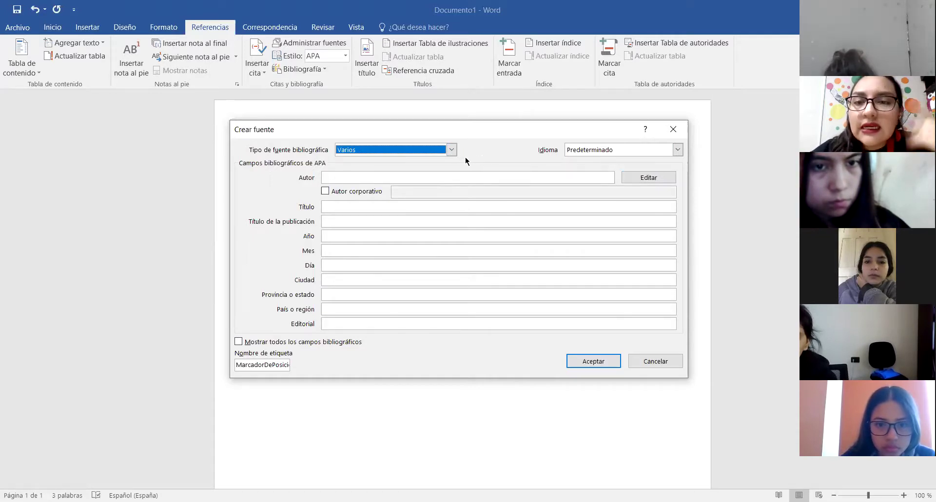
pyautogui.click(451, 150)
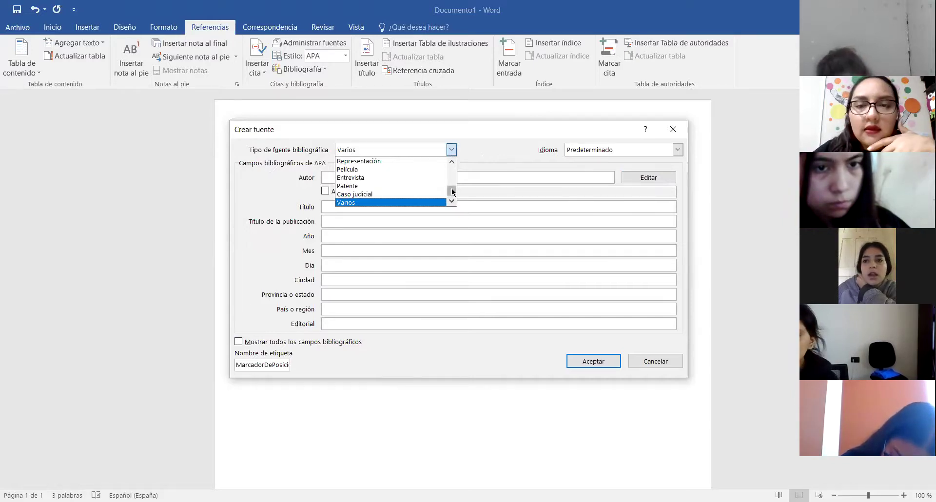
pyautogui.moveTo(452, 193); pyautogui.dragTo(450, 157)
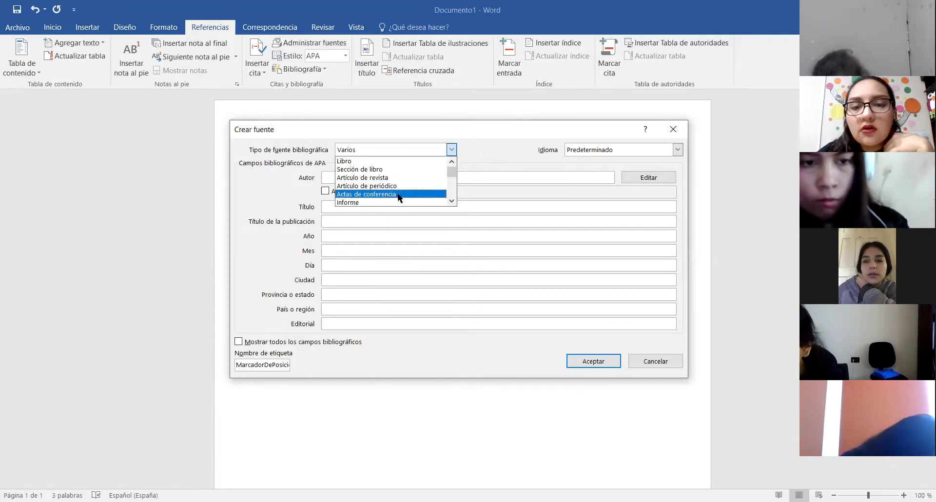
pyautogui.click(452, 202)
pyautogui.click(452, 201)
pyautogui.click(453, 202)
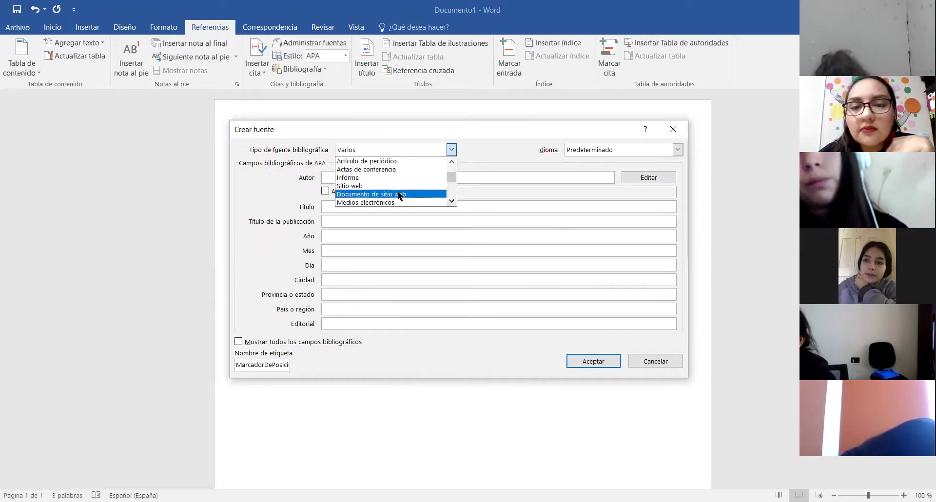
pyautogui.click(452, 202)
pyautogui.click(452, 202)
pyautogui.click(452, 202)
pyautogui.click(452, 202)
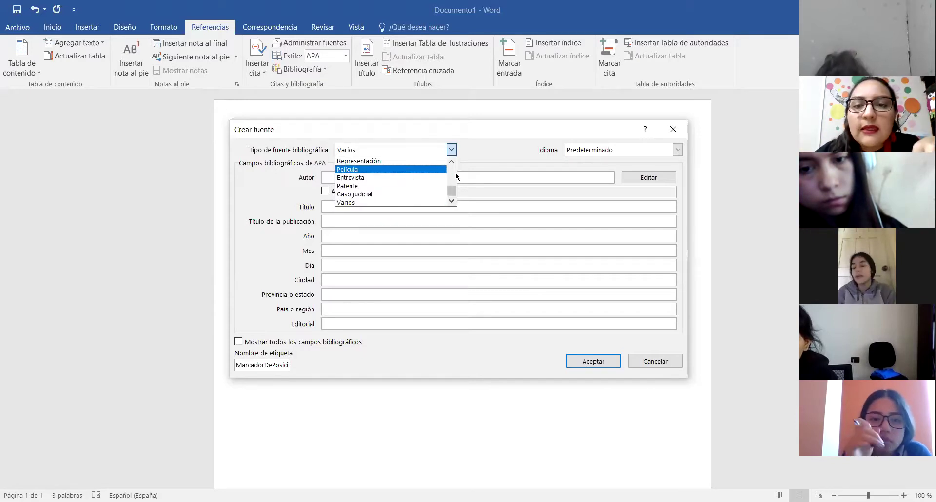
# Set the new source's type to Libro.
pyautogui.scroll(4, 456, 173)
pyautogui.scroll(1, 457, 165)
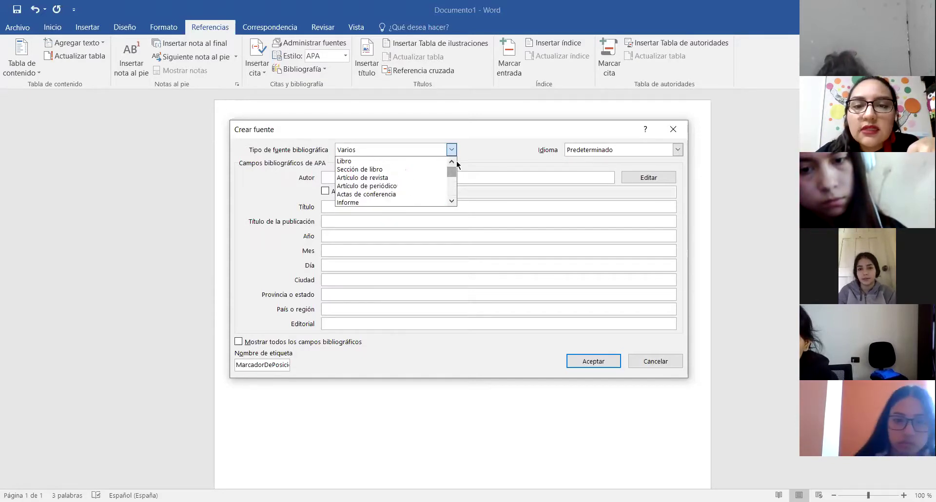
pyautogui.click(394, 163)
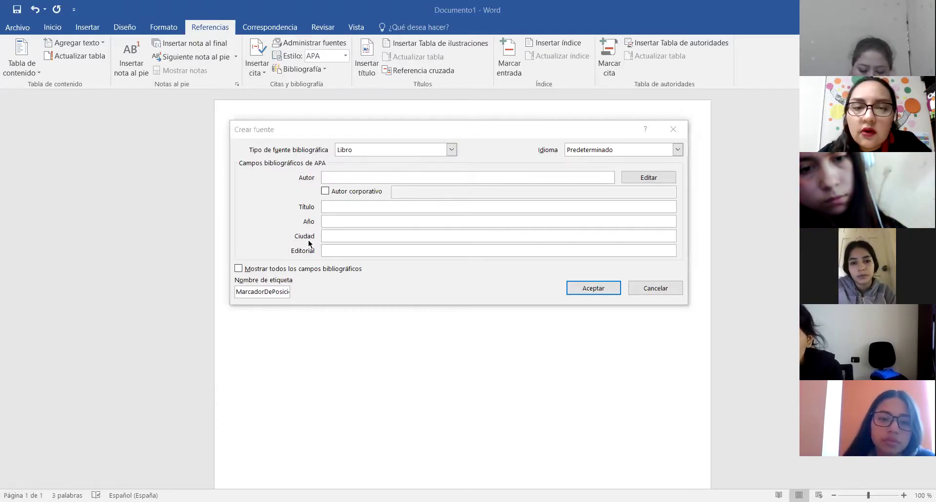
# Switch the source type to Artículo de periódico to view its fields, and return it to Libro.
pyautogui.click(452, 150)
pyautogui.click(403, 185)
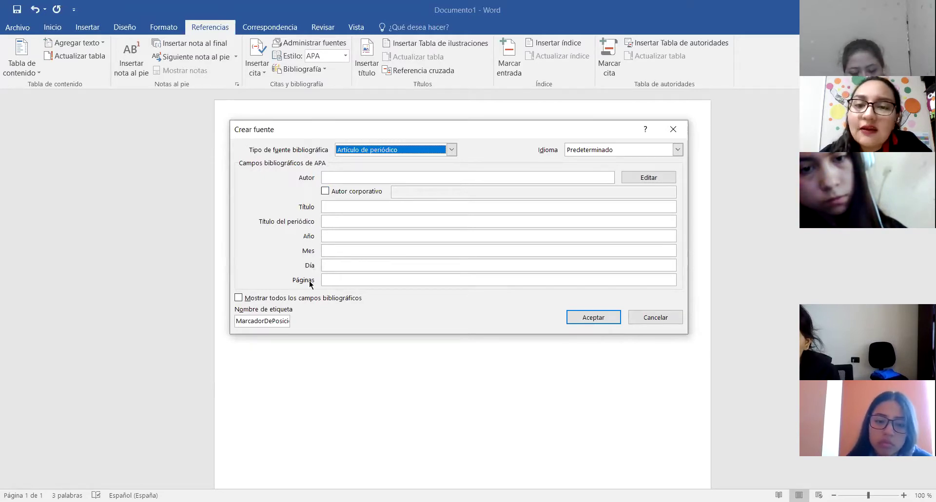
pyautogui.click(452, 150)
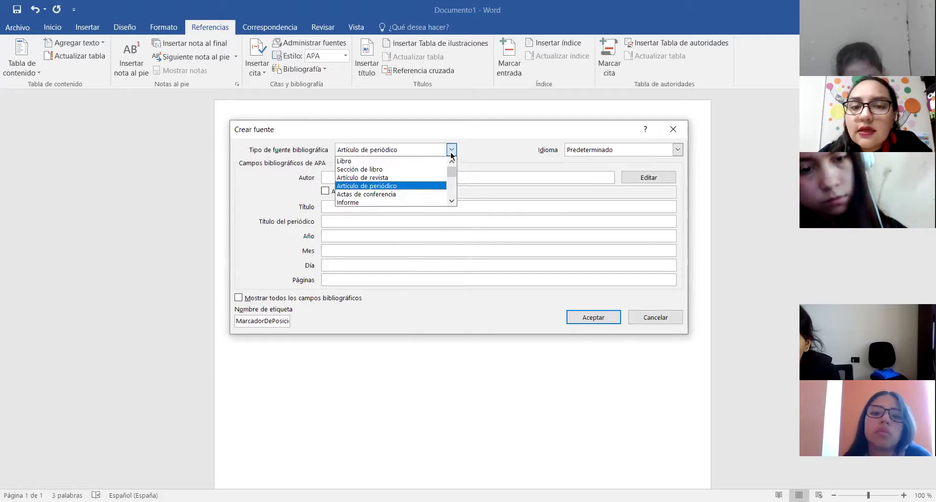
pyautogui.click(372, 164)
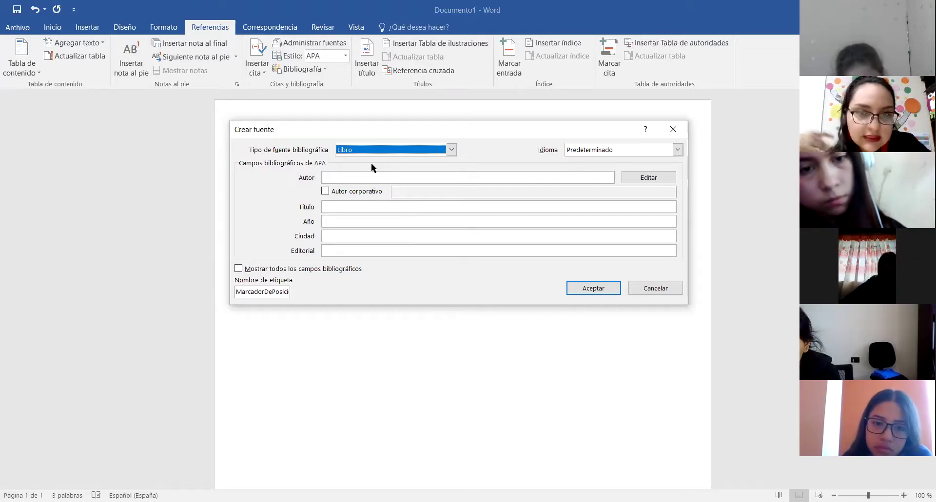
# Enter the first author of the book as surname and given name separated by a comma.
pyautogui.click(326, 178)
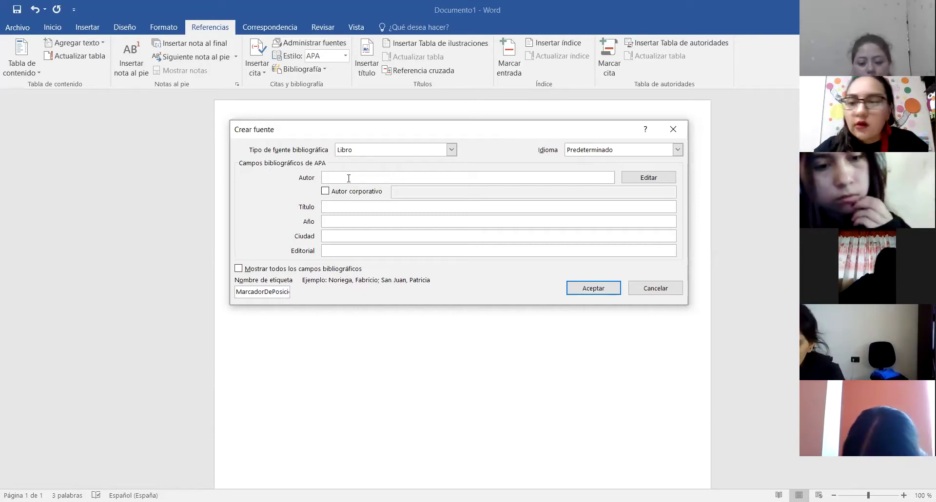
pyautogui.click(349, 178)
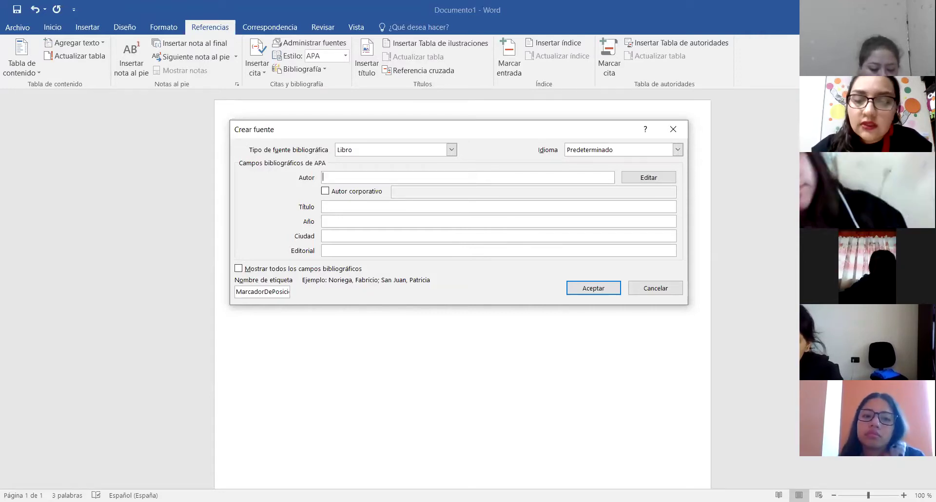
pyautogui.write('López,')
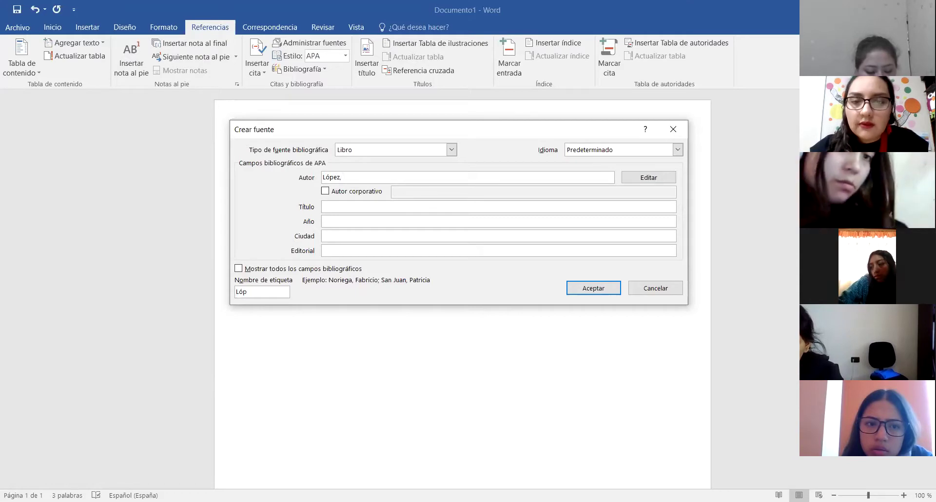
pyautogui.write('Alfonso')
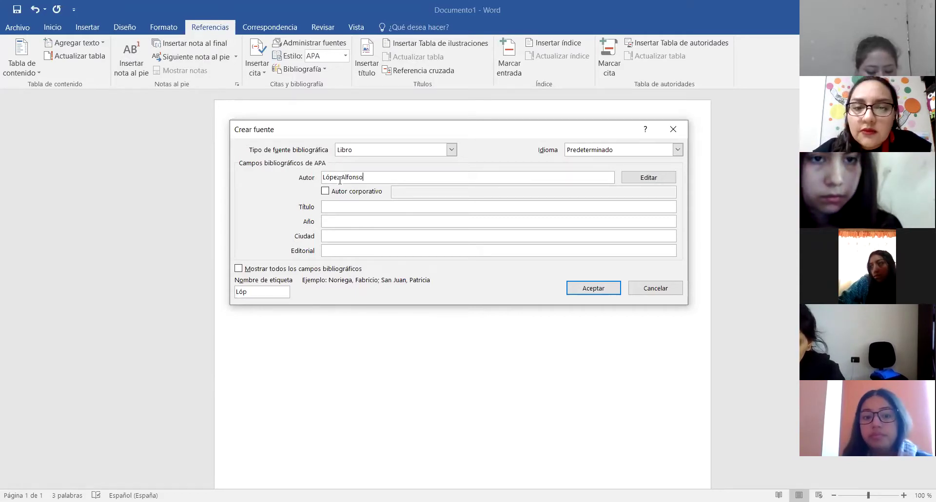
pyautogui.doubleClick(323, 178)
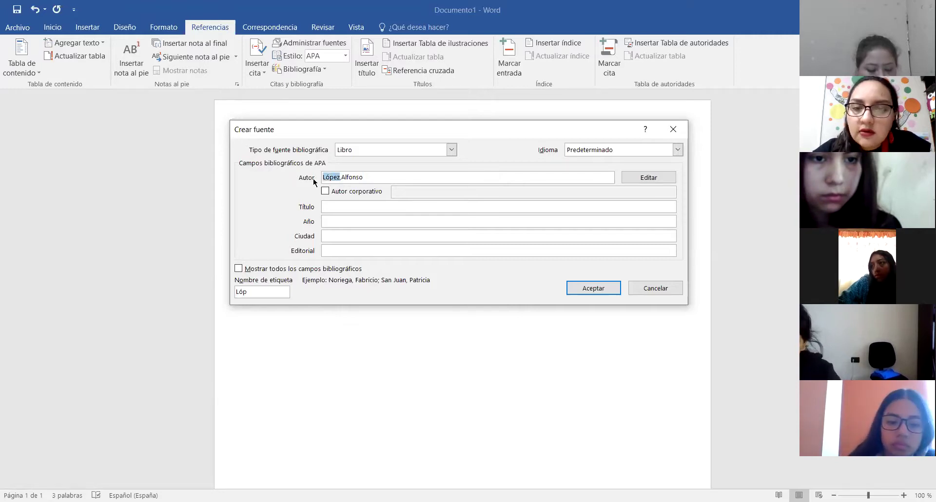
pyautogui.moveTo(364, 174); pyautogui.dragTo(344, 178)
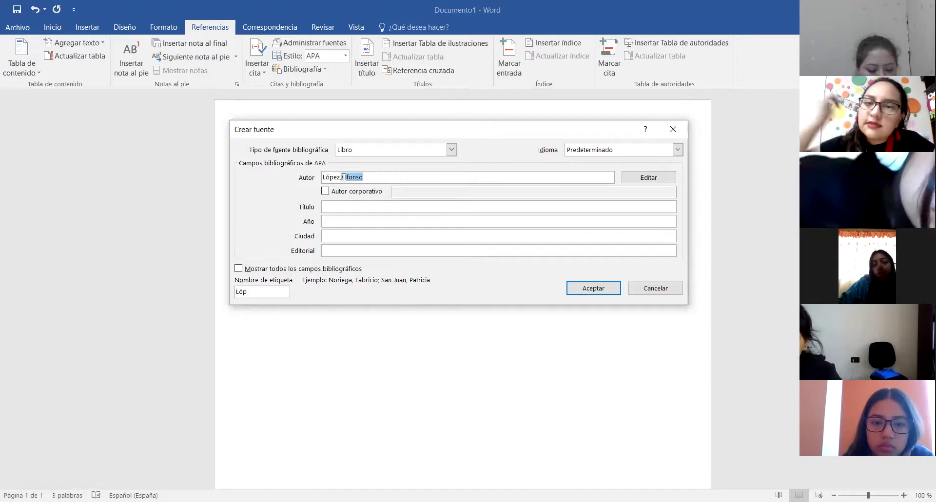
pyautogui.click(374, 180)
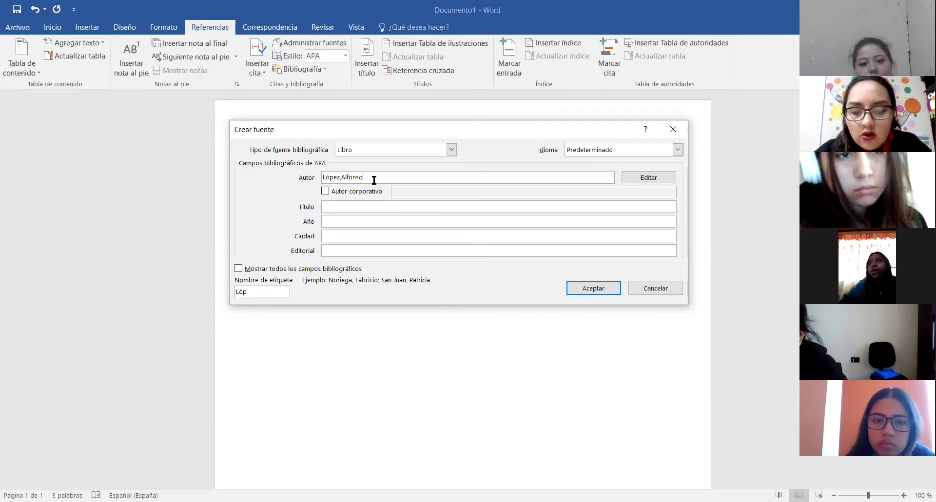
# Add a second and a third author's surname and given name to the book source, separating authors with semicolons.
pyautogui.write('; A')
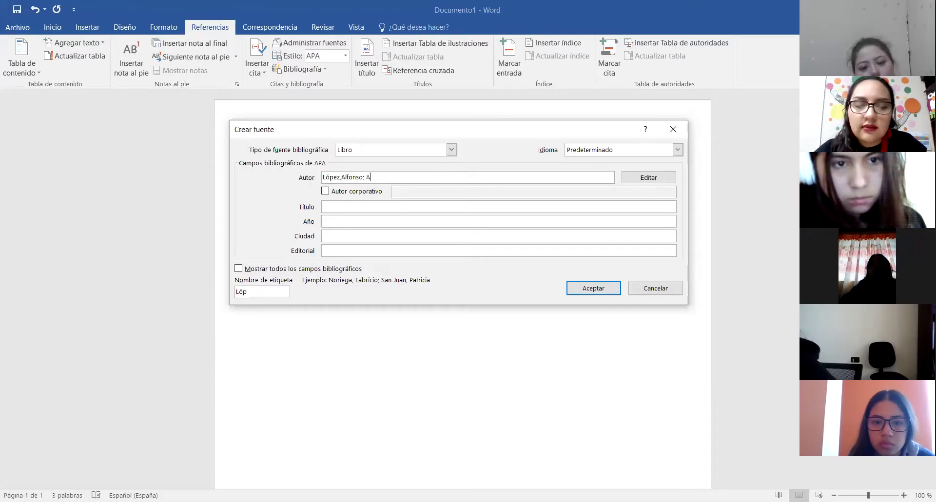
pyautogui.write('ndrade,Doménica')
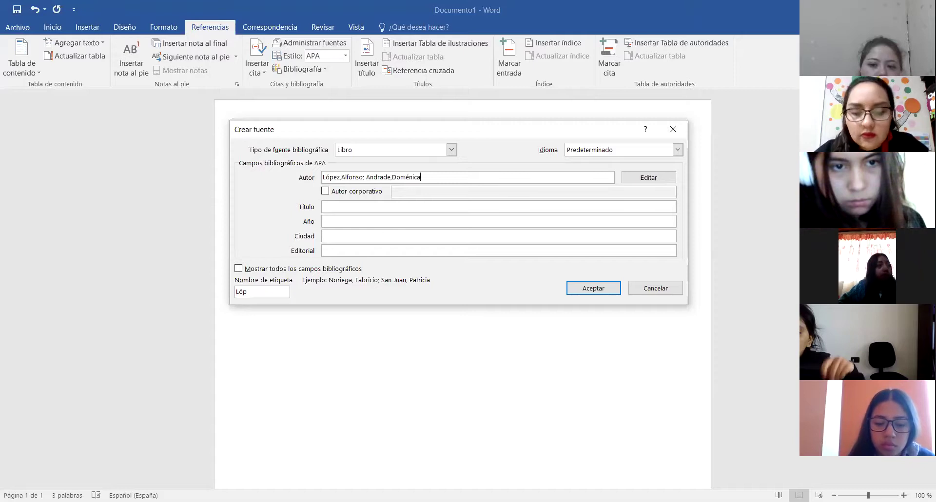
pyautogui.write(';')
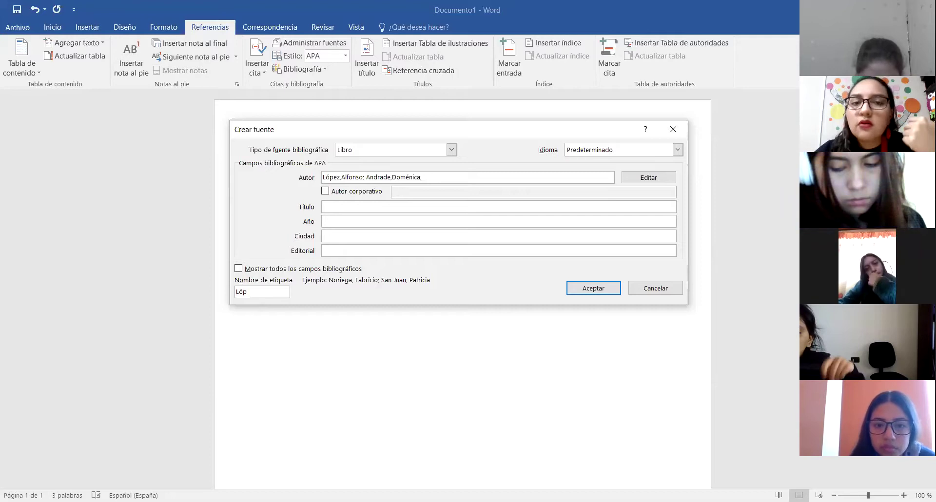
pyautogui.write('Us')
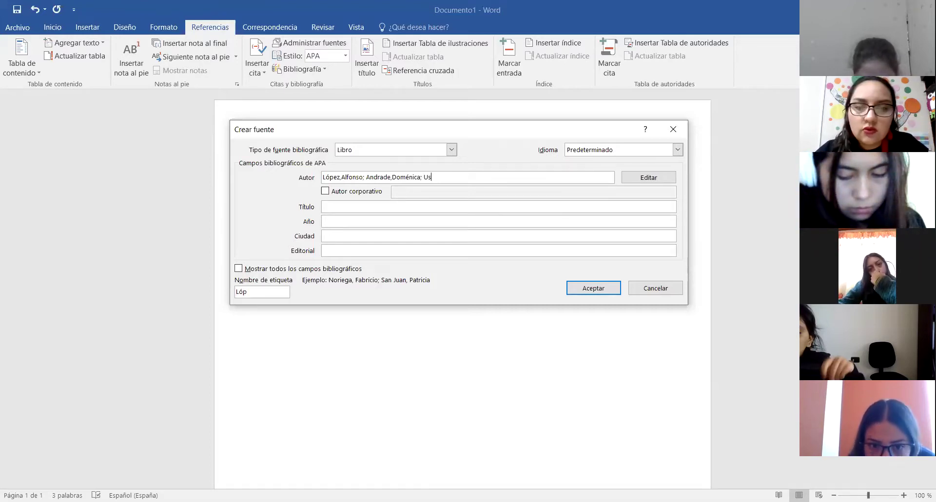
pyautogui.write('uay,')
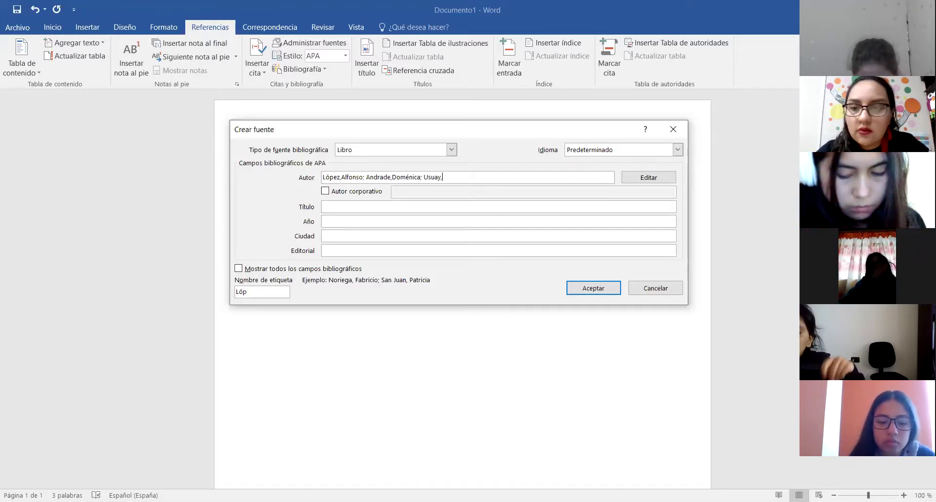
pyautogui.write(' Leyla')
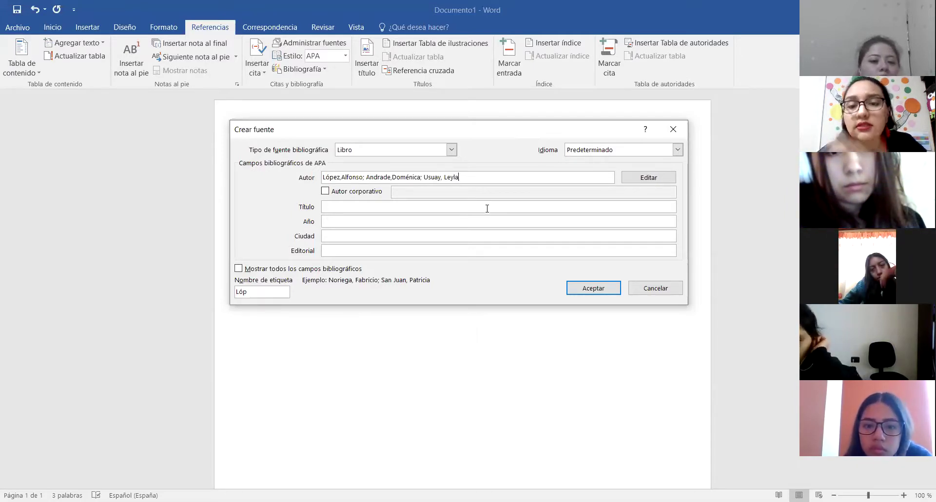
# Remove the additional authors and the first author so the source's author field is empty.
pyautogui.moveTo(459, 177); pyautogui.dragTo(364, 177)
pyautogui.press('BackSpace')
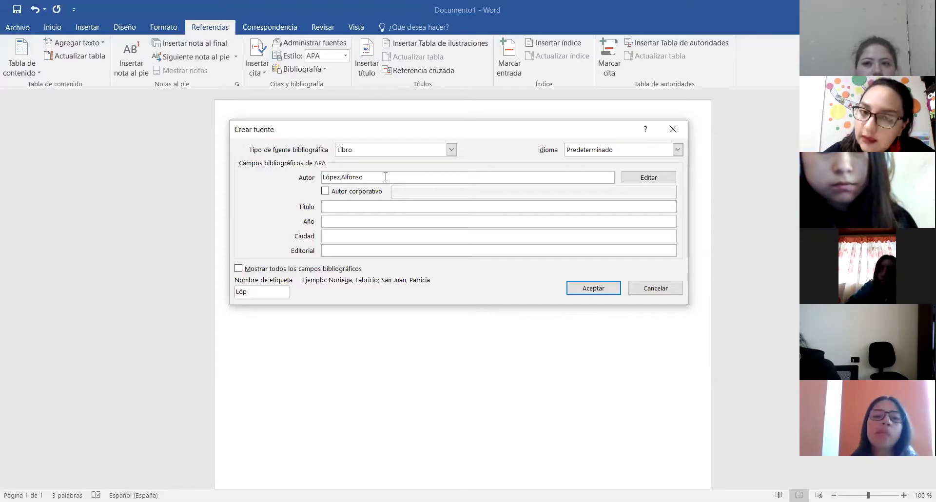
pyautogui.moveTo(386, 177); pyautogui.dragTo(295, 171)
pyautogui.press('Delete')
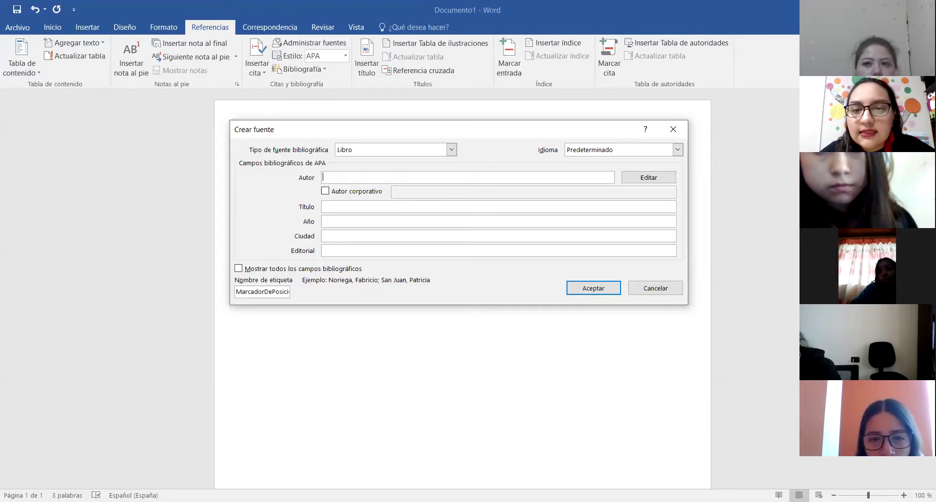
# Mark the book source as having a corporate author.
pyautogui.click(325, 191)
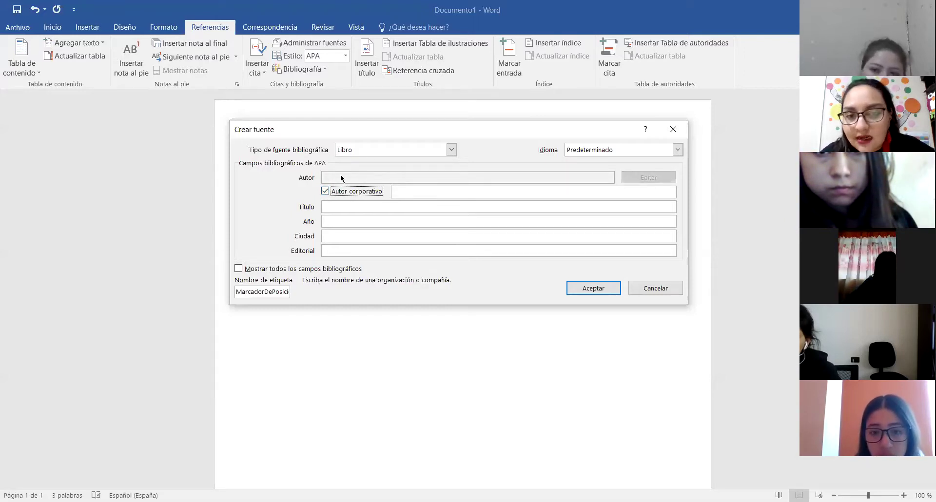
pyautogui.click(395, 192)
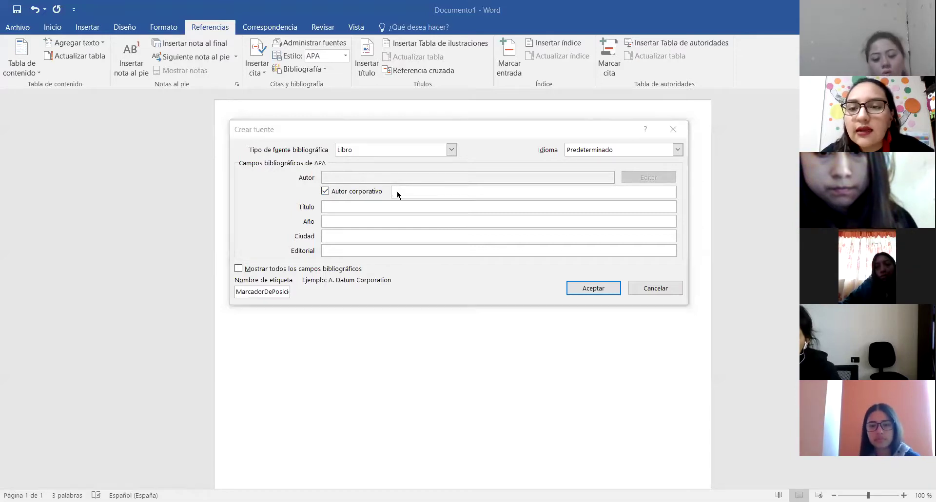
pyautogui.click(495, 191)
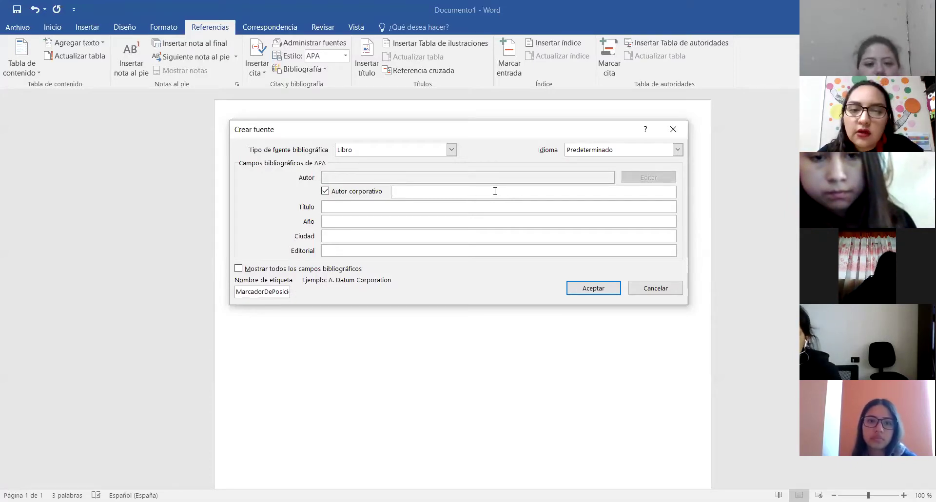
pyautogui.write('Organi')
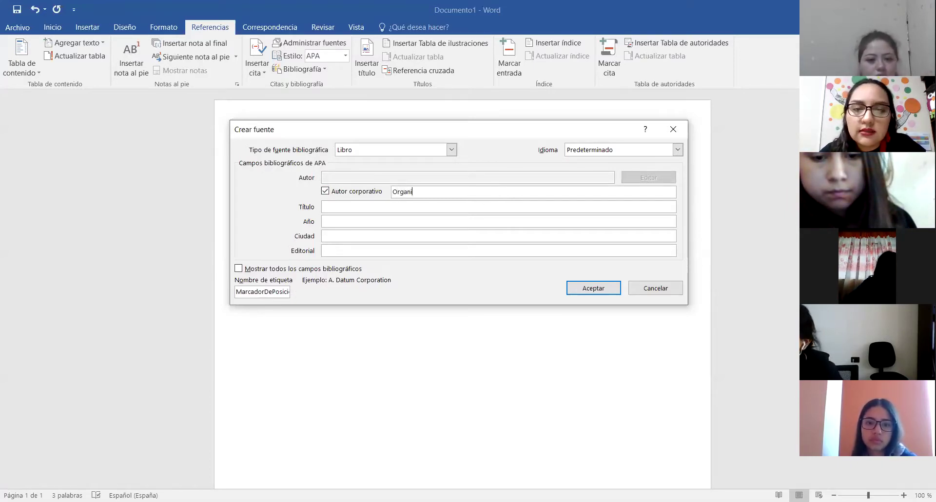
pyautogui.write('zaci')
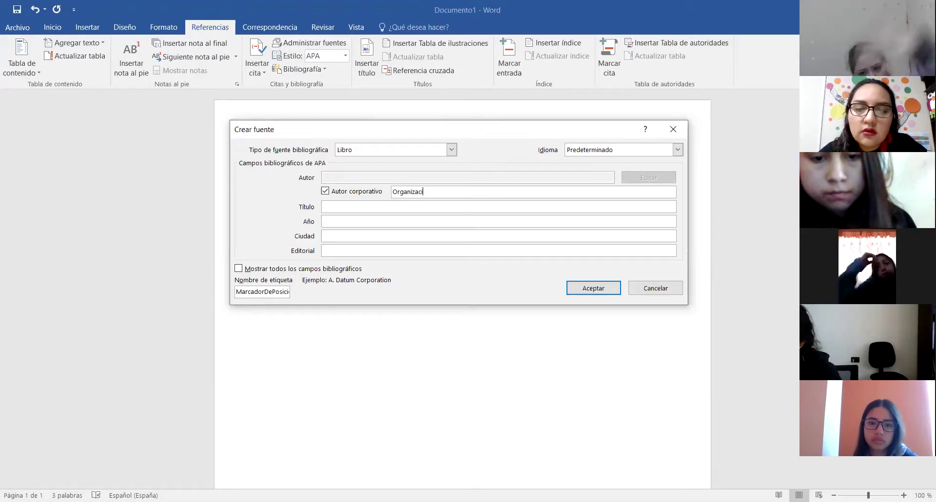
pyautogui.press('BackSpace')
pyautogui.press('BackSpace')
pyautogui.press('BackSpace')
pyautogui.press('BackSpace')
pyautogui.press('BackSpace')
pyautogui.press('BackSpace')
pyautogui.press('BackSpace')
pyautogui.press('BackSpace')
pyautogui.press('BackSpace')
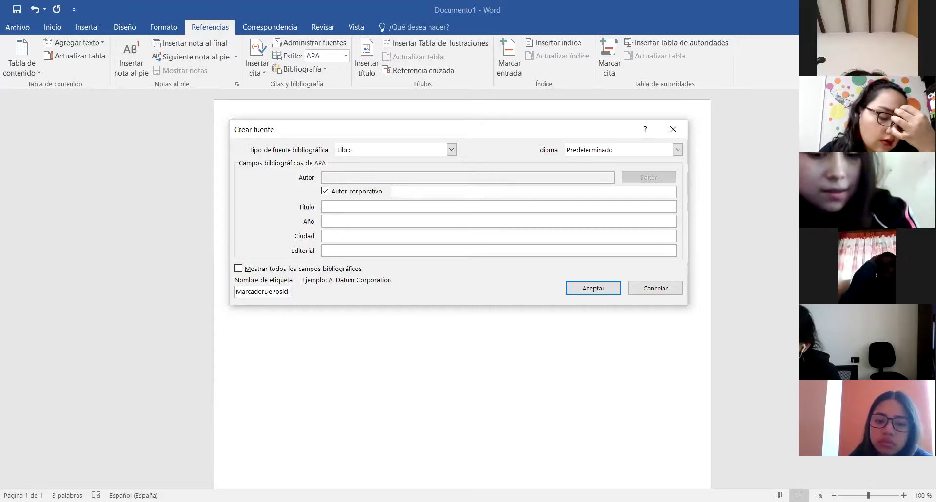
# Enter "Organización Mundial de la Salud" as the book's corporate author.
pyautogui.write('Organi')
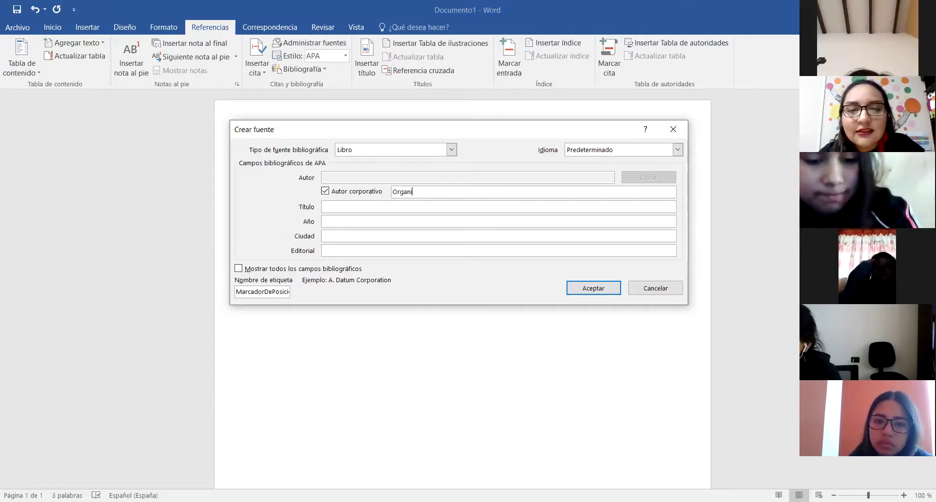
pyautogui.write('zación M')
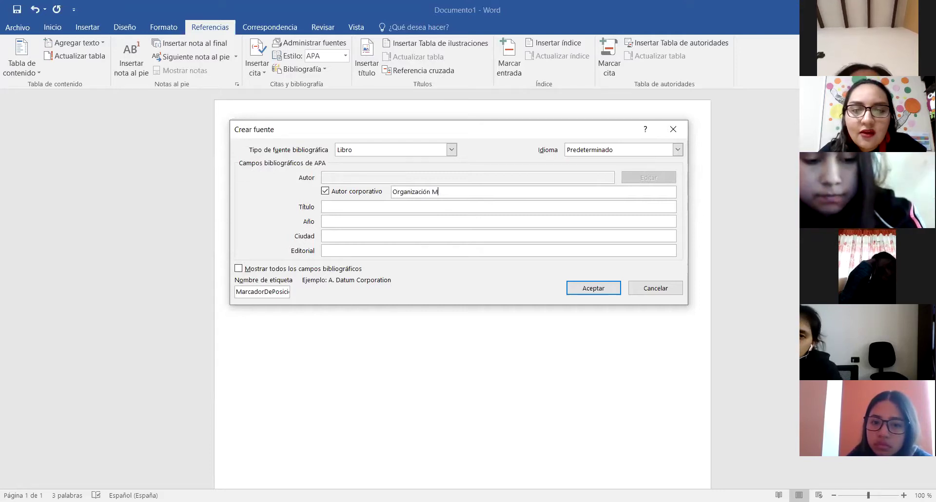
pyautogui.write('undial de la Salud')
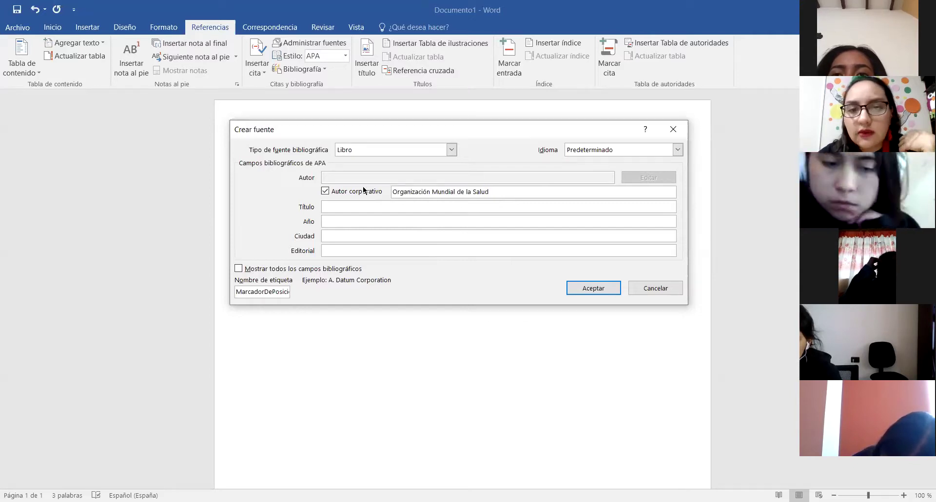
# Unmark the source as having a corporate author and clear the organization's name from the author field.
pyautogui.click(325, 191)
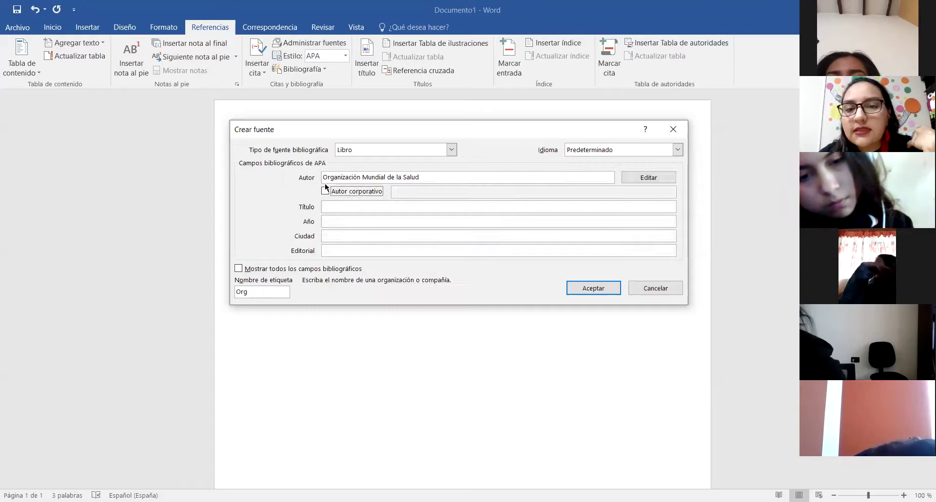
pyautogui.moveTo(437, 179); pyautogui.dragTo(314, 179)
pyautogui.press('BackSpace')
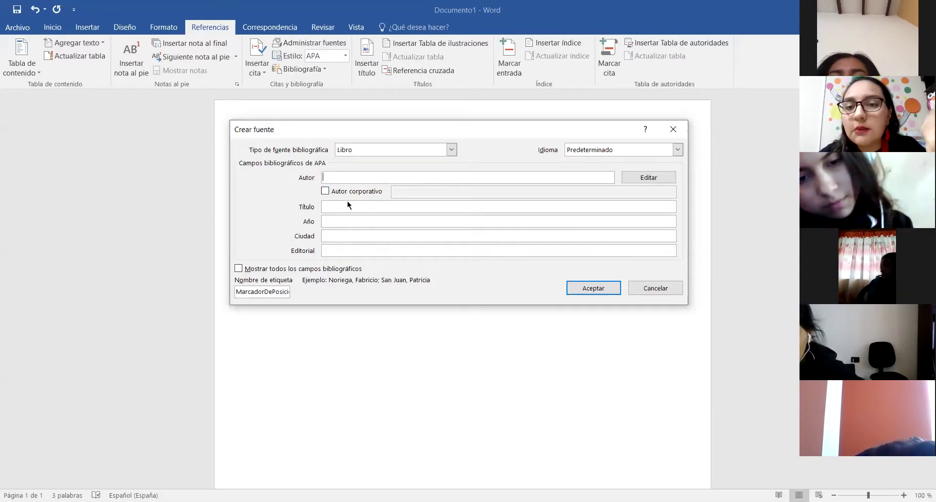
# Switch the corporate author option on and off several times, leaving it unmarked.
pyautogui.click(325, 191)
pyautogui.click(325, 191)
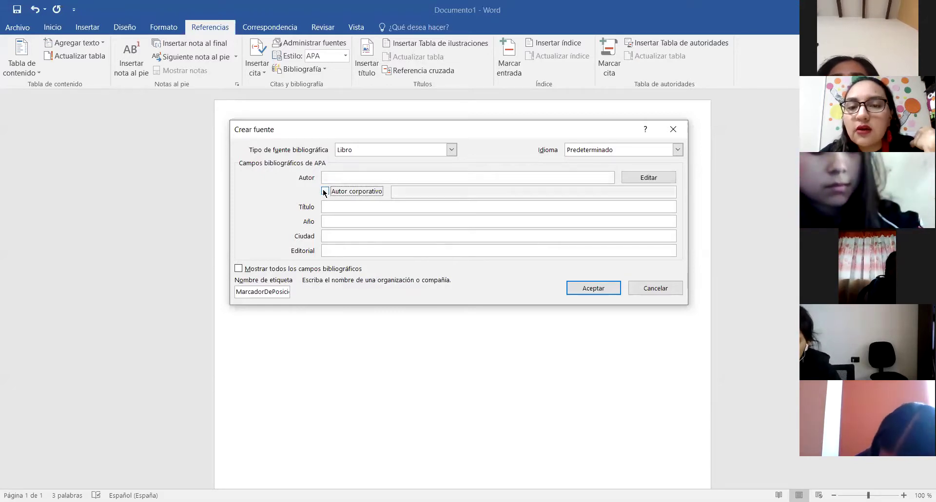
pyautogui.click(324, 191)
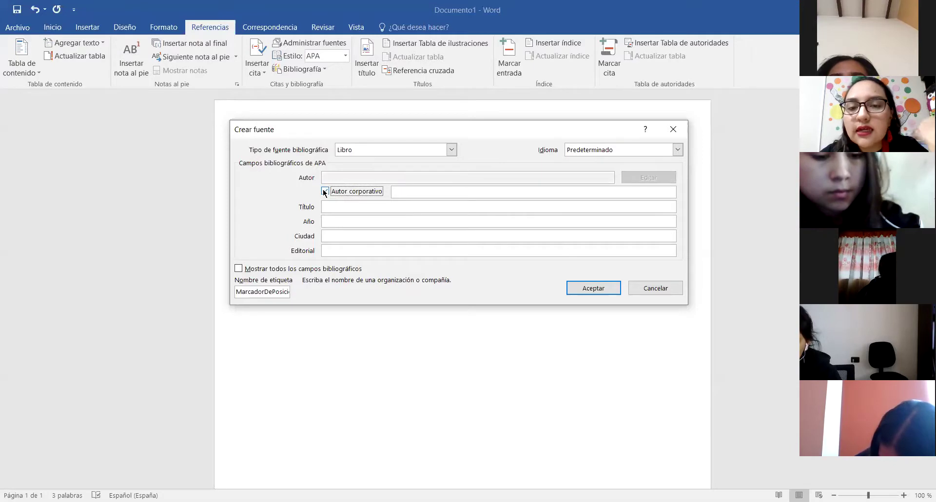
pyautogui.click(325, 191)
pyautogui.click(324, 192)
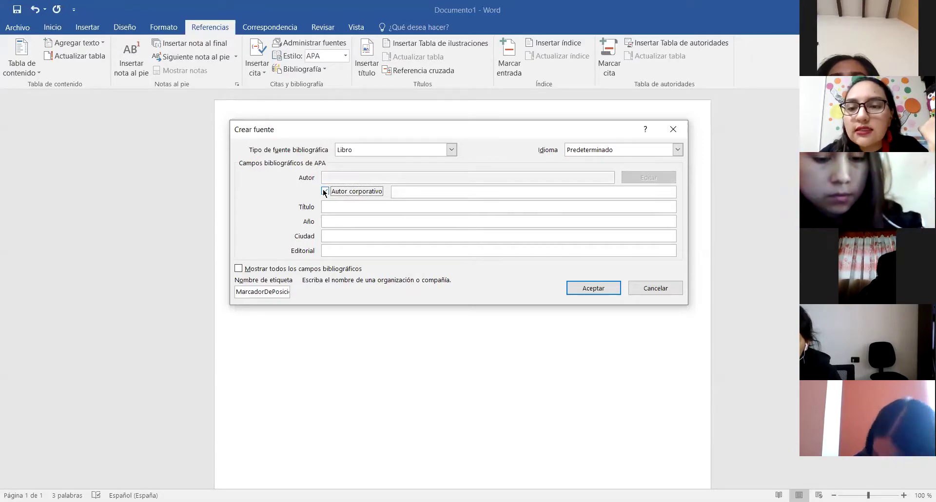
pyautogui.click(325, 191)
pyautogui.click(325, 191)
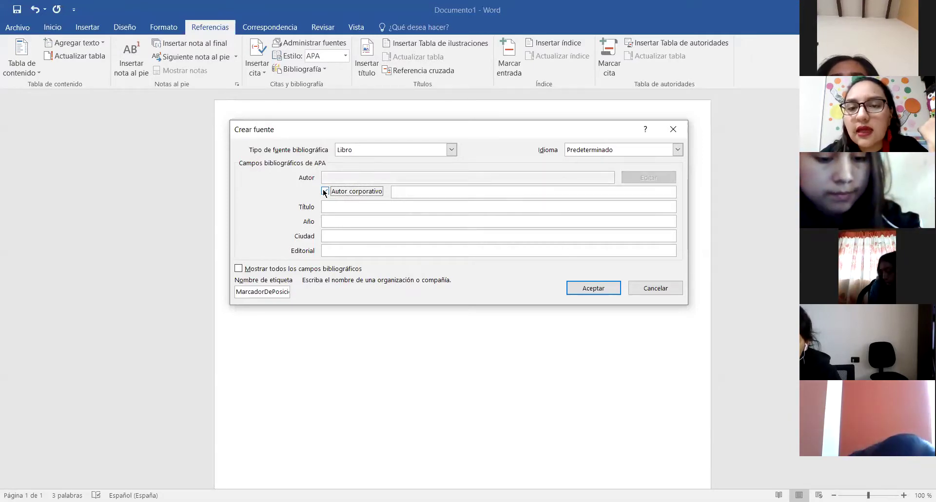
pyautogui.click(325, 192)
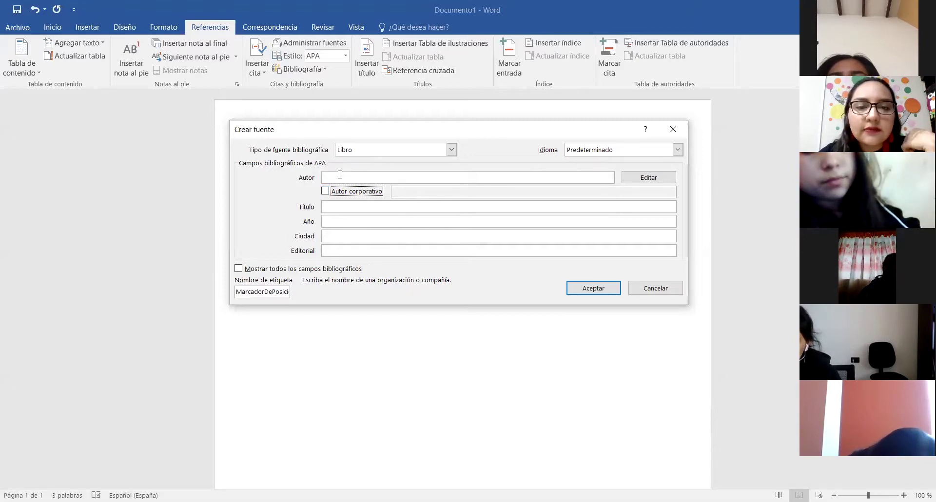
# Enter the book author's surname and given name, separated by a comma.
pyautogui.click(357, 177)
pyautogui.write('Lópe')
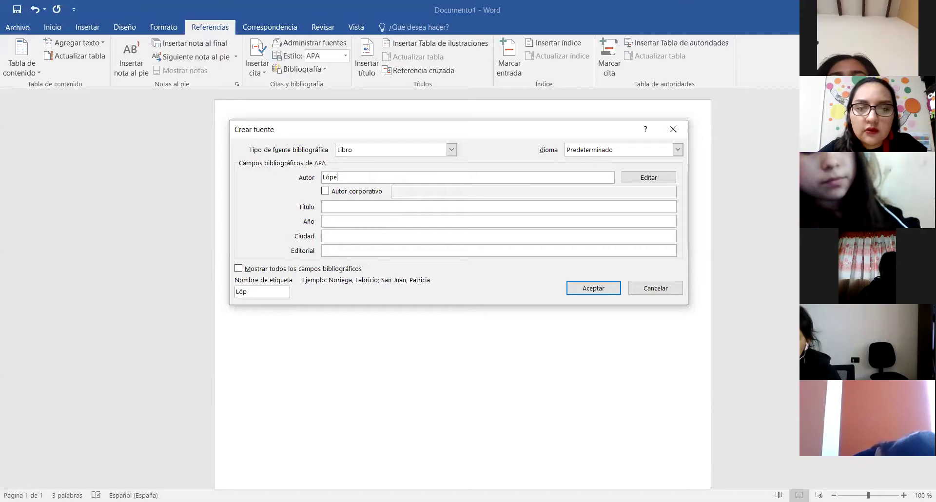
pyautogui.write('z, Alfon')
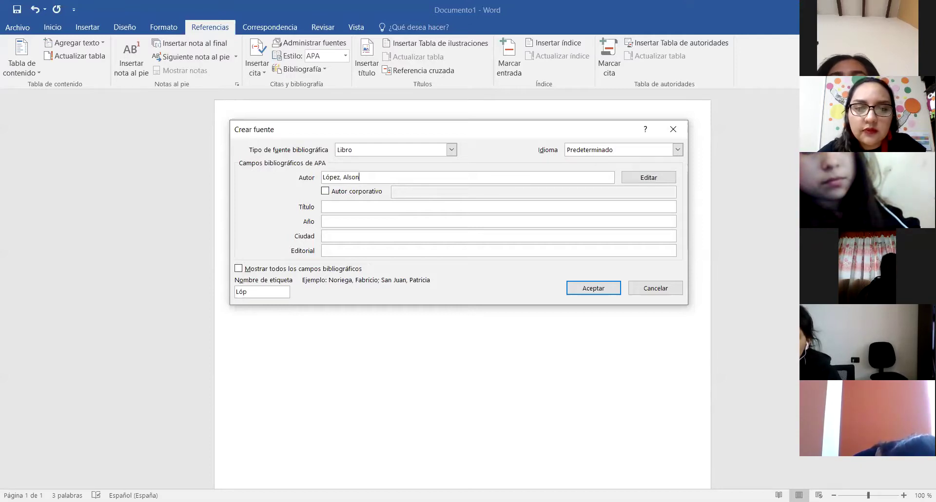
pyautogui.write('so')
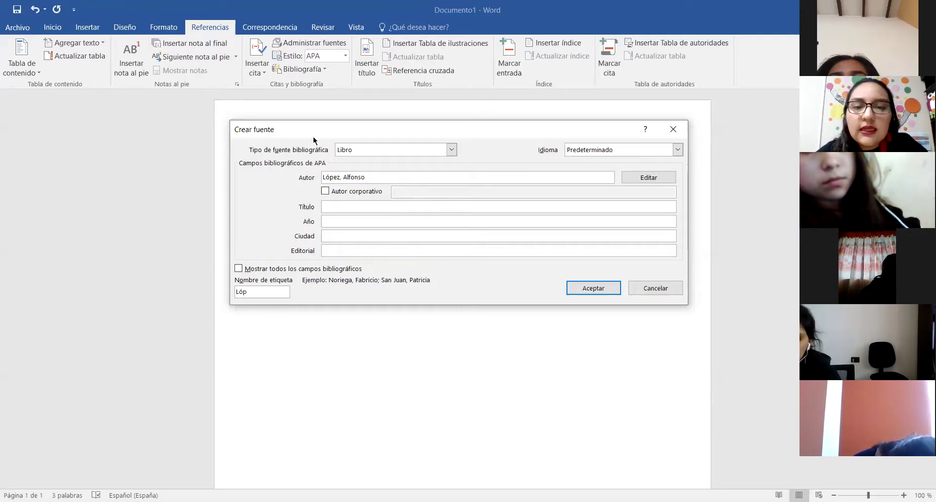
# Set the book's title to "Los textos bibliográficos" and its year to 2010.
pyautogui.click(345, 206)
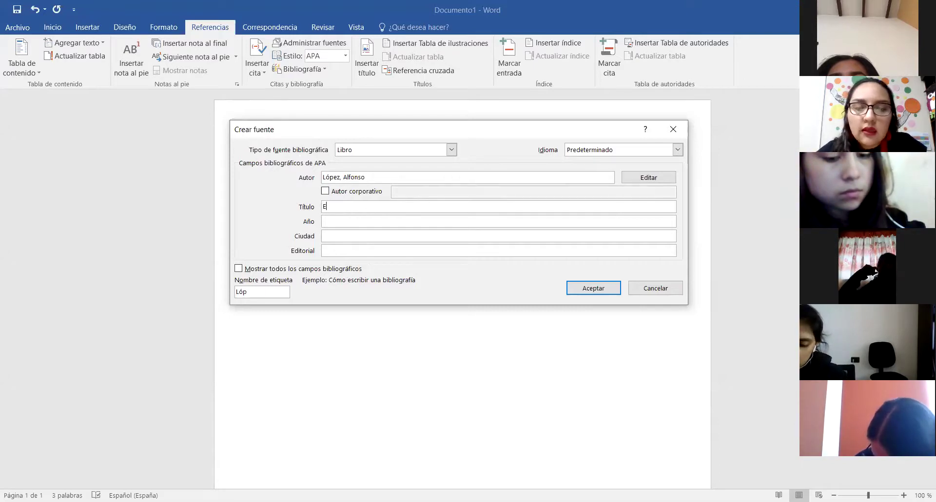
pyautogui.write('Los textos bibliográficos')
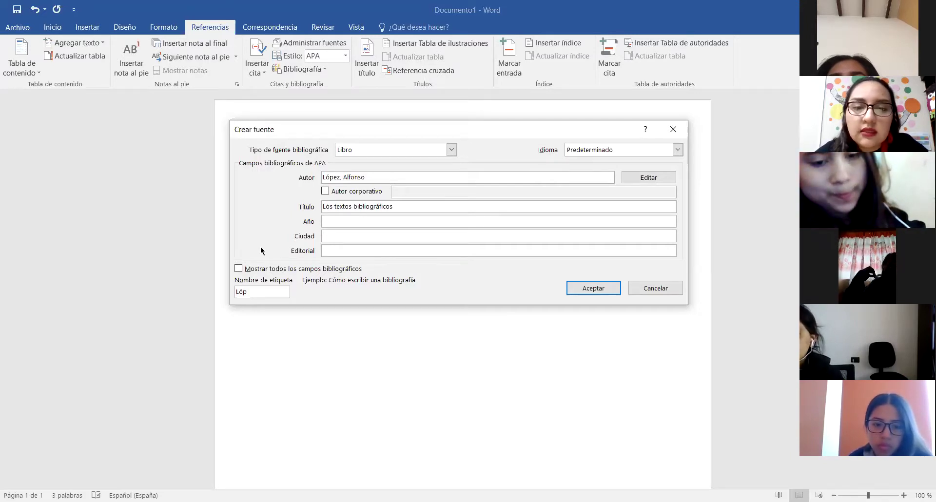
pyautogui.click(330, 219)
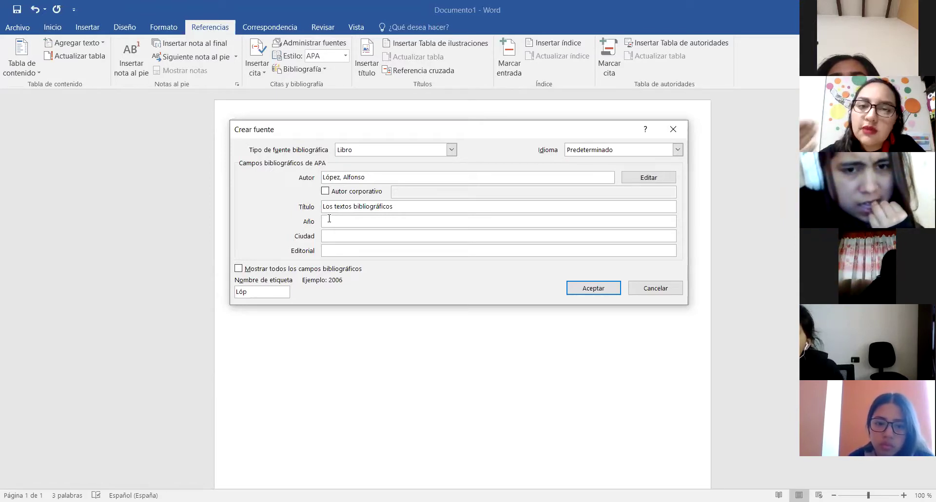
pyautogui.write('2010')
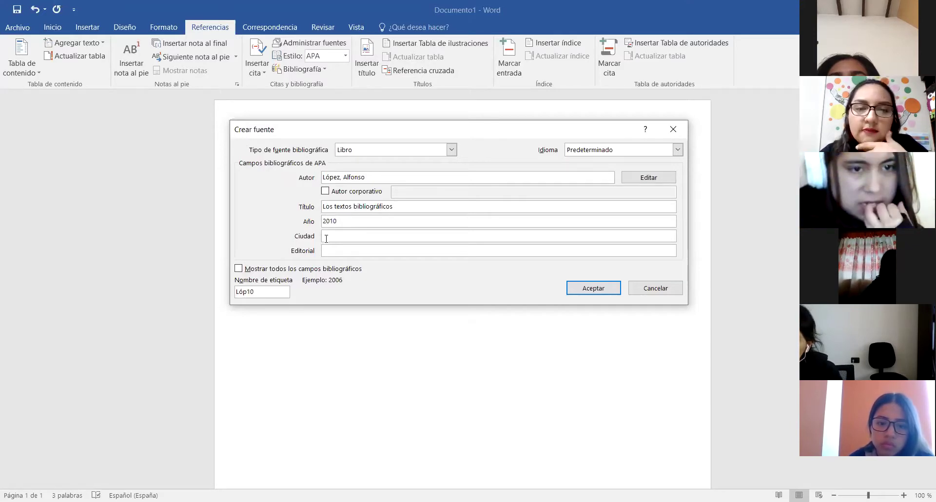
# Set the book's city to Lima and its publisher to SM.
pyautogui.click(329, 238)
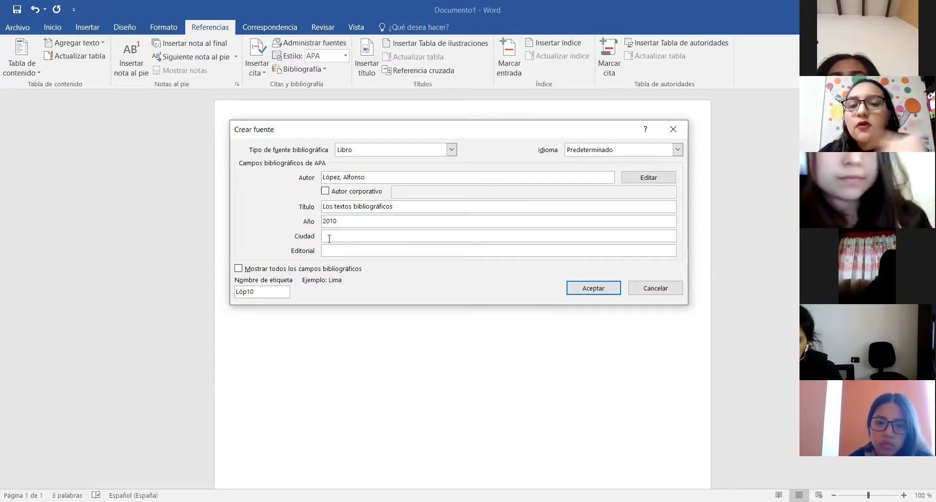
pyautogui.write('Lima')
pyautogui.click(338, 251)
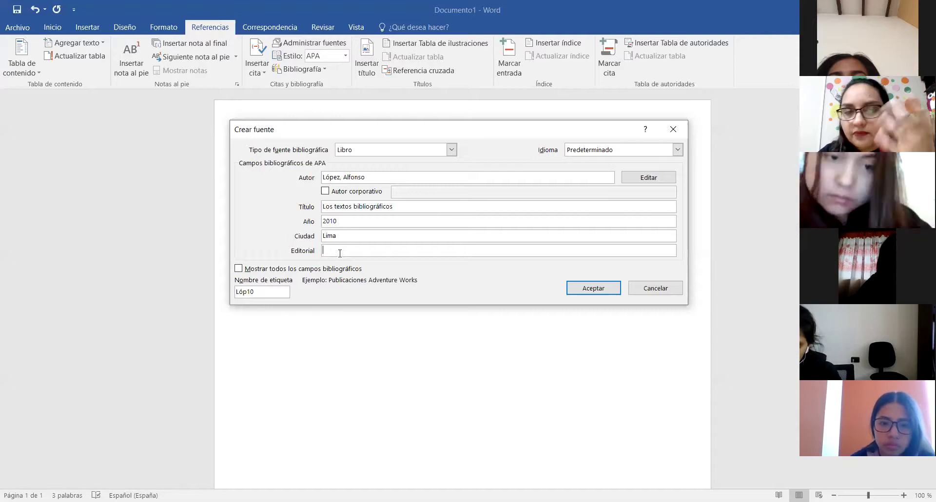
pyautogui.write('SM')
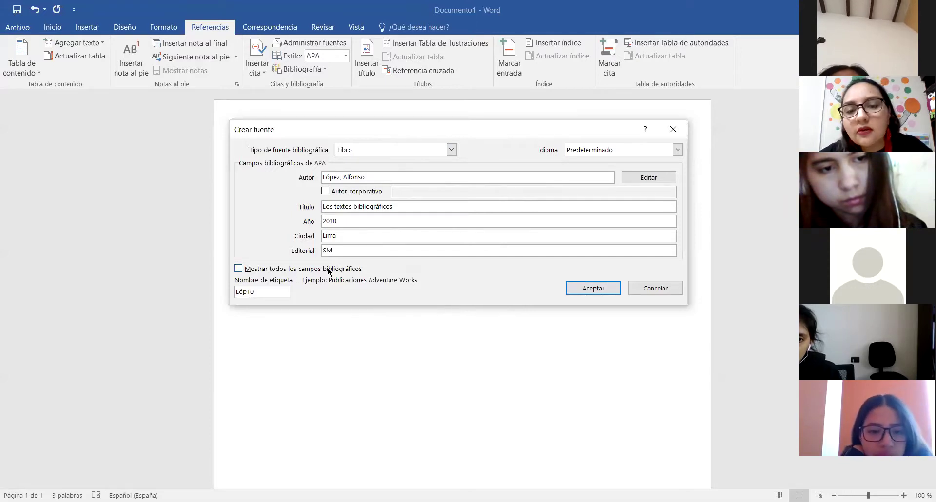
pyautogui.click(239, 268)
pyautogui.moveTo(669, 191)
pyautogui.mouseDown()
pyautogui.moveTo(675, 299)
pyautogui.moveTo(677, 205)
pyautogui.mouseUp()
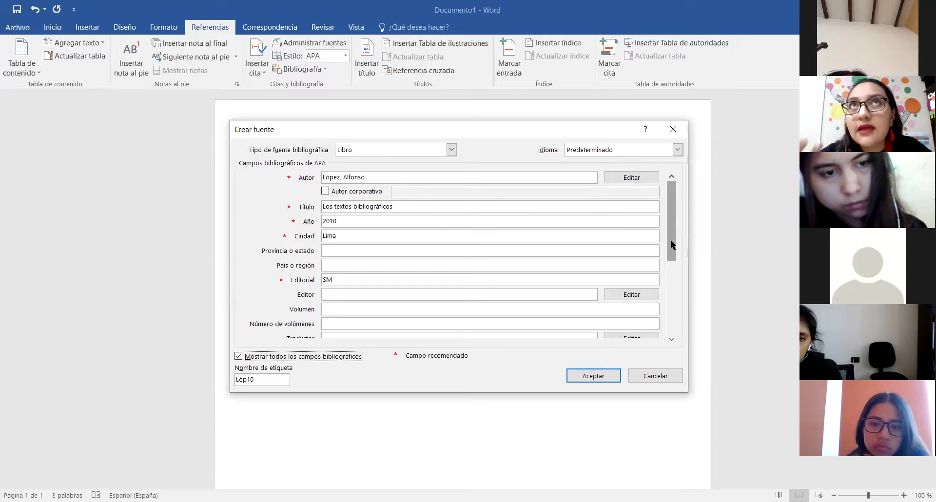
pyautogui.moveTo(671, 240); pyautogui.dragTo(670, 332)
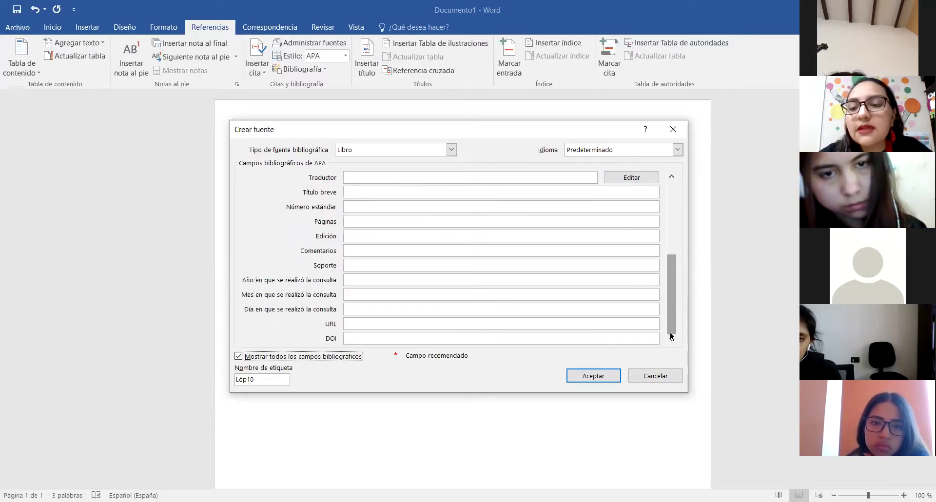
pyautogui.click(404, 326)
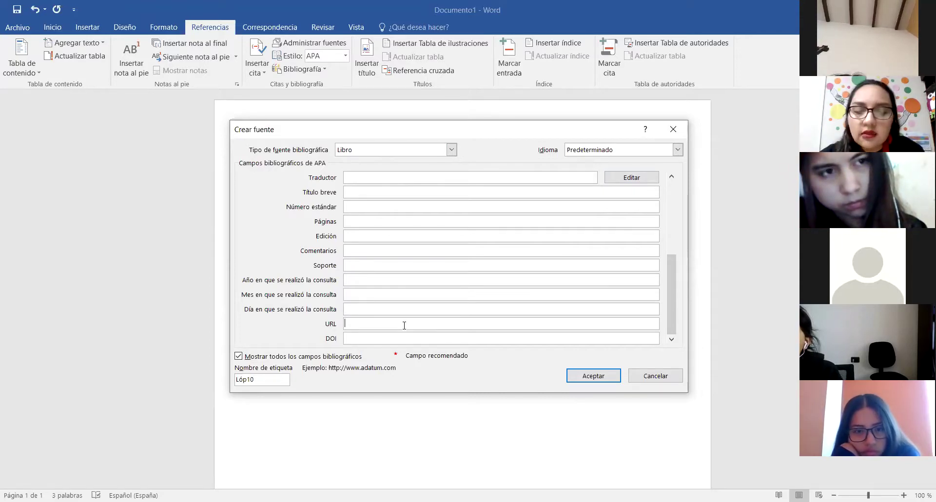
pyautogui.write('www.')
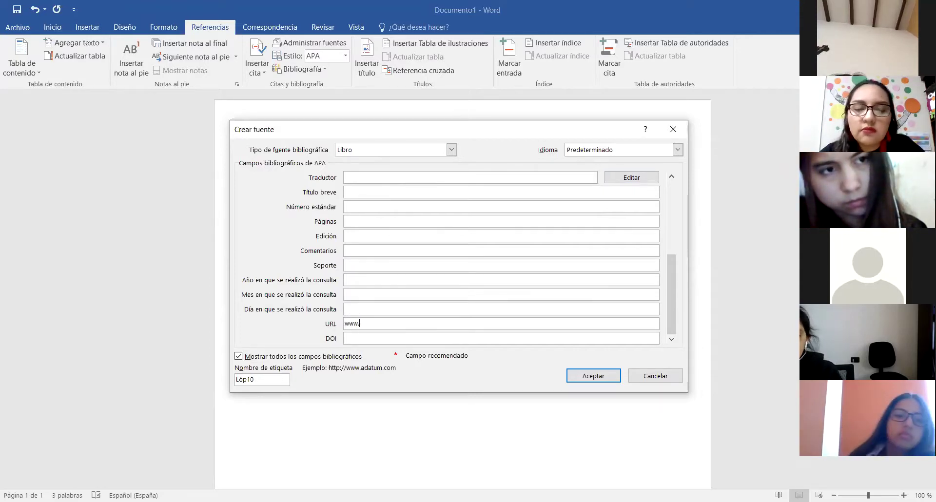
pyautogui.write('smlibros. com/njwe')
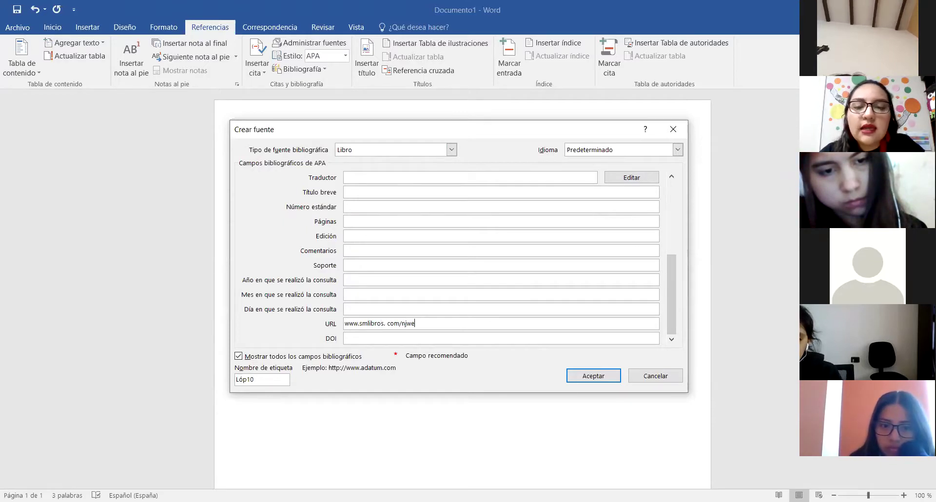
pyautogui.write('flke((o///')
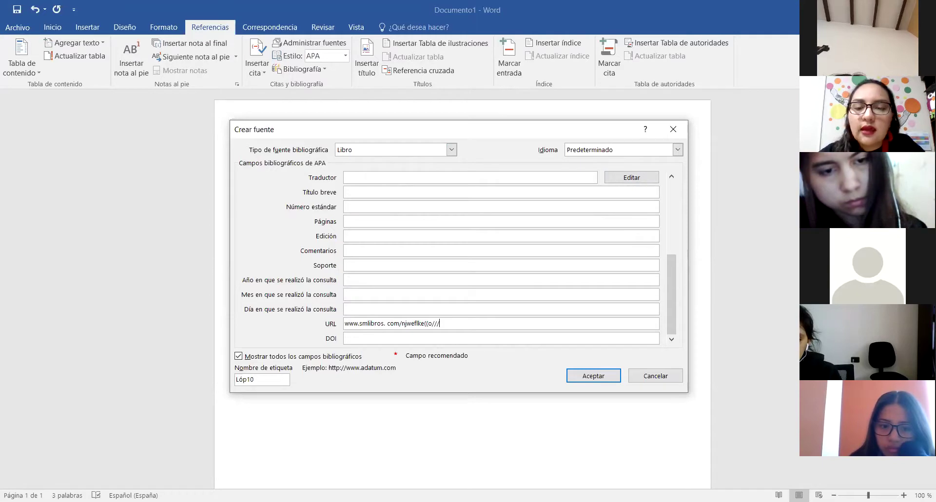
# Hide the additional bibliography fields and accept the book source to insert its citation.
pyautogui.click(239, 356)
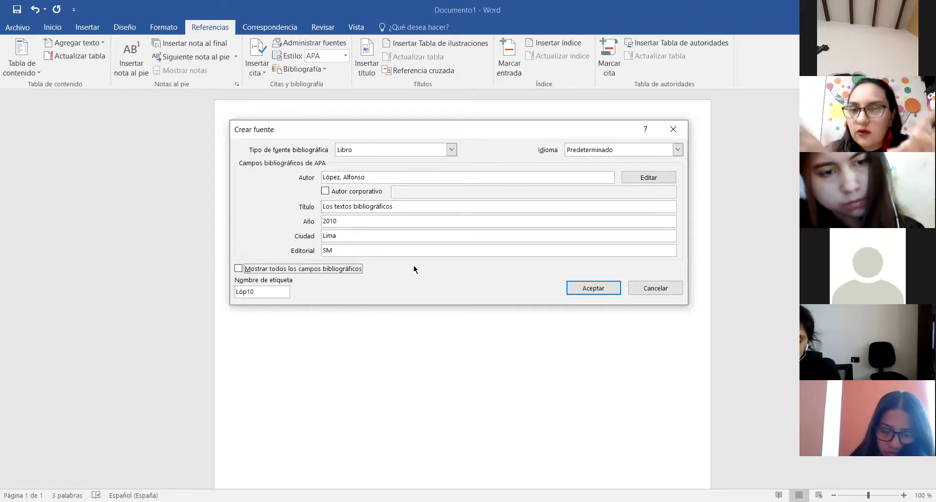
pyautogui.click(602, 288)
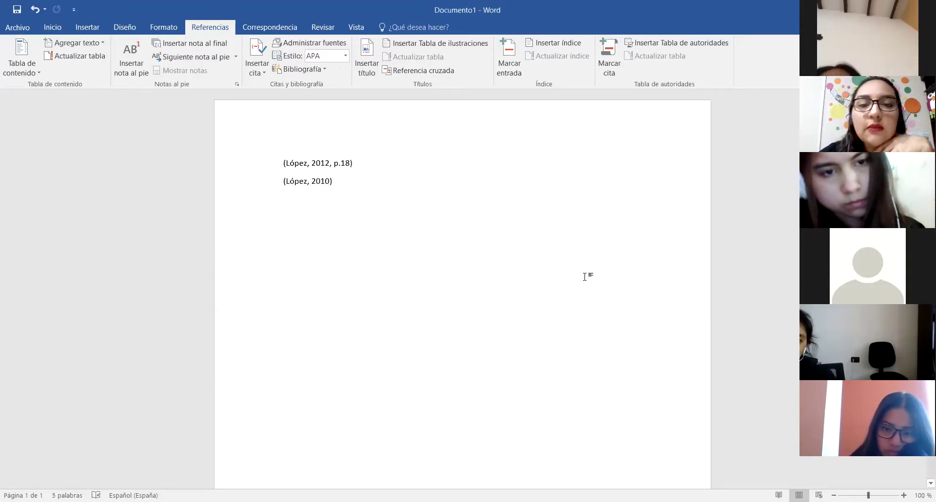
# Select the newly inserted 2010 citation in the document to examine it.
pyautogui.click(307, 188)
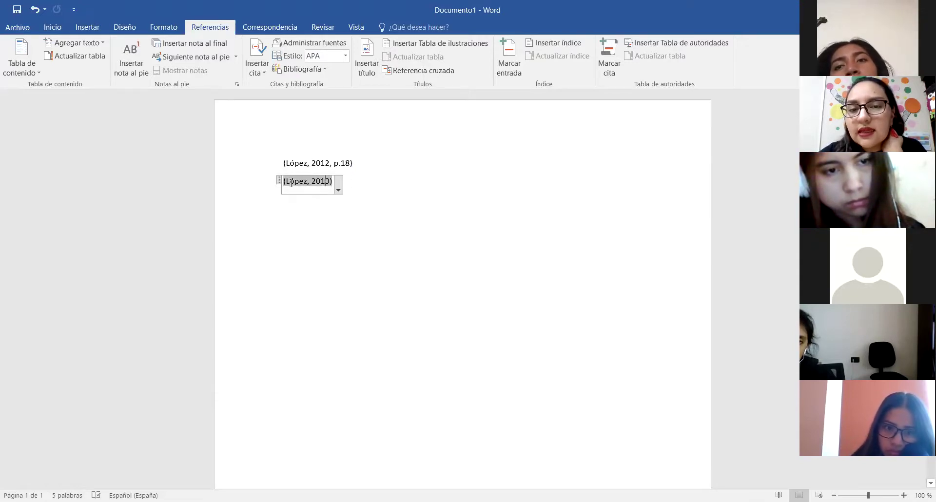
pyautogui.doubleClick(304, 187)
pyautogui.click(311, 186)
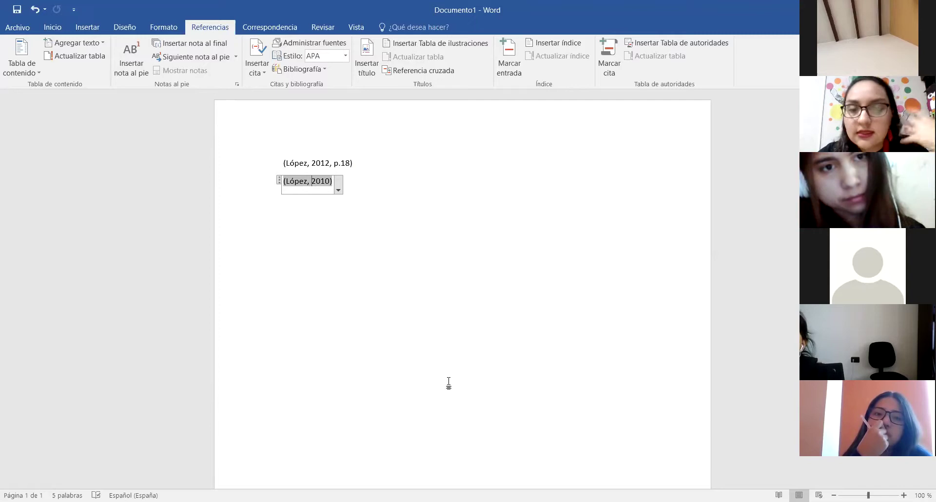
# Convert the inserted 2010 citation into static text.
pyautogui.click(327, 190)
pyautogui.click(320, 184)
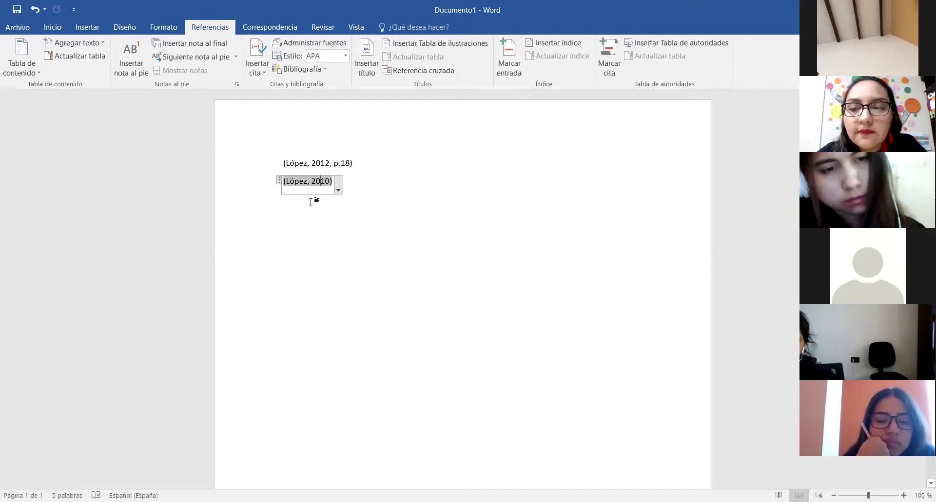
pyautogui.keyDown('ctrl'); pyautogui.scroll(6, 317, 202); pyautogui.keyUp('ctrl')
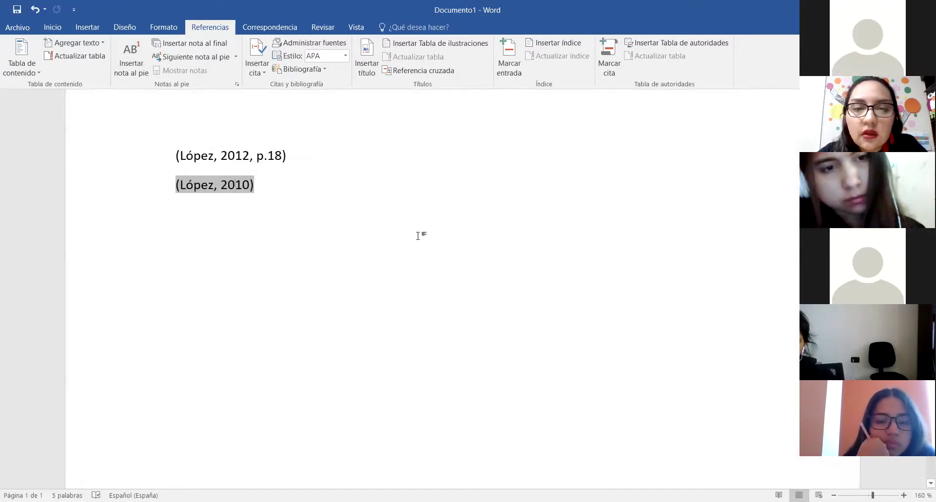
pyautogui.keyDown('ctrl'); pyautogui.scroll(4, 418, 236); pyautogui.keyUp('ctrl')
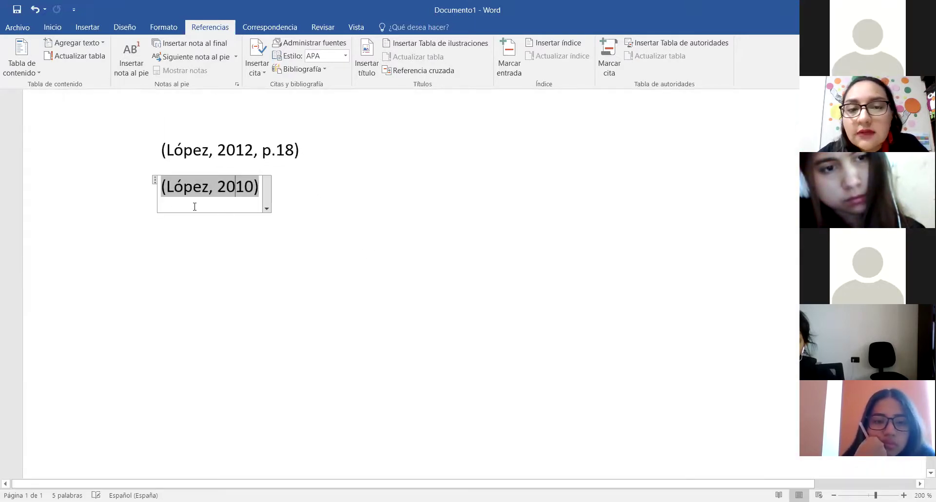
pyautogui.click(267, 211)
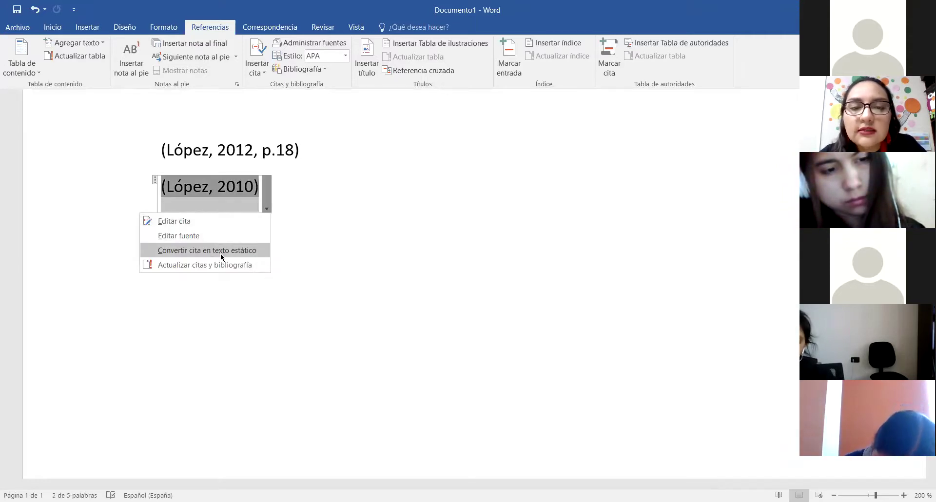
pyautogui.click(254, 251)
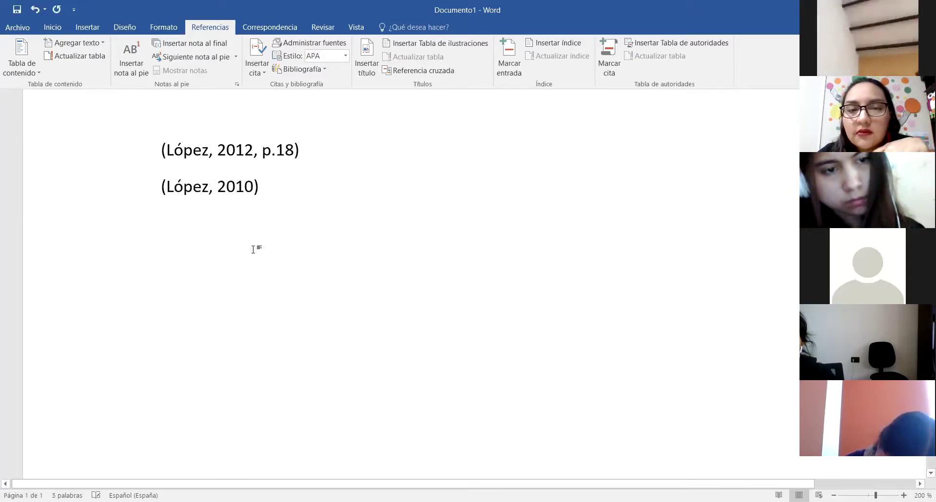
# Add the page reference ",p.18" after the year inside the 2010 citation's parentheses.
pyautogui.click(223, 185)
pyautogui.click(192, 187)
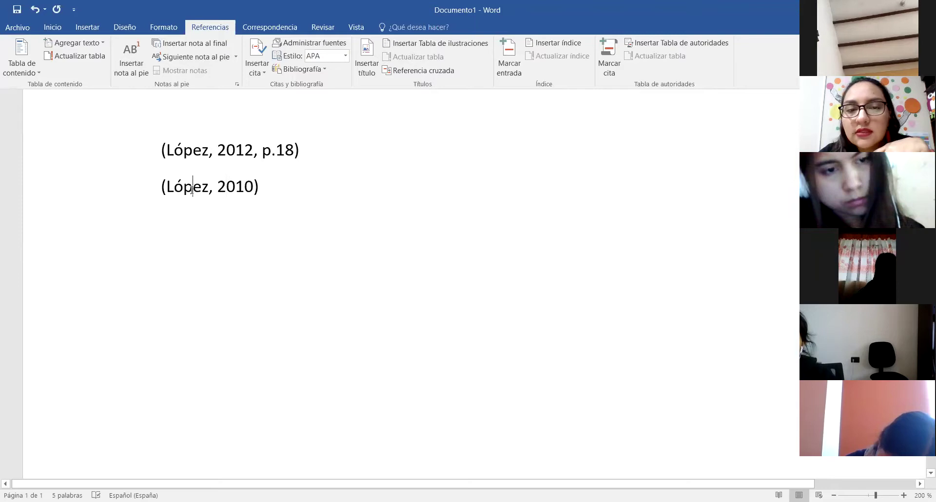
pyautogui.click(164, 180)
pyautogui.click(217, 188)
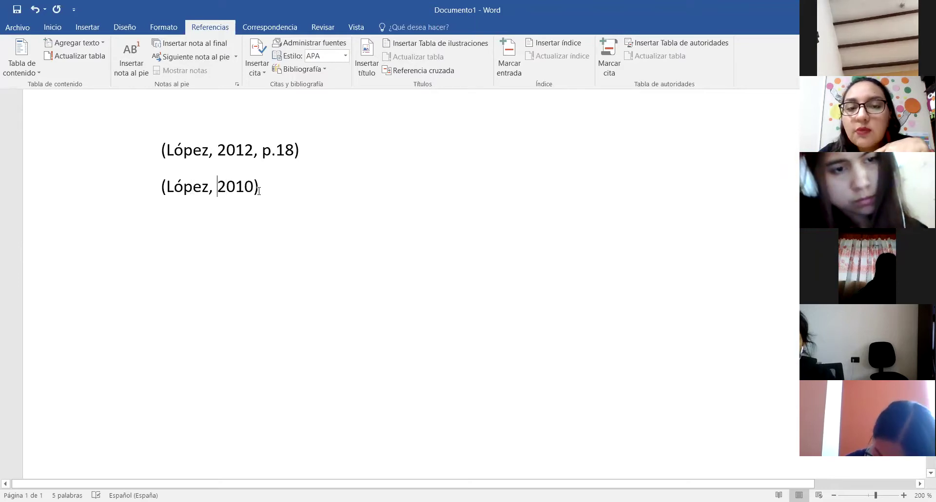
pyautogui.click(254, 187)
pyautogui.write(',p.18')
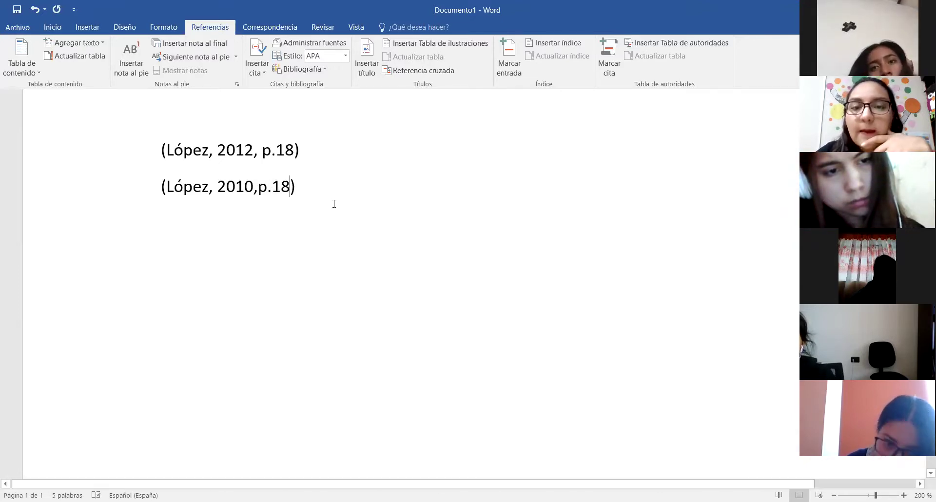
pyautogui.moveTo(295, 187); pyautogui.dragTo(160, 195)
pyautogui.click(243, 212)
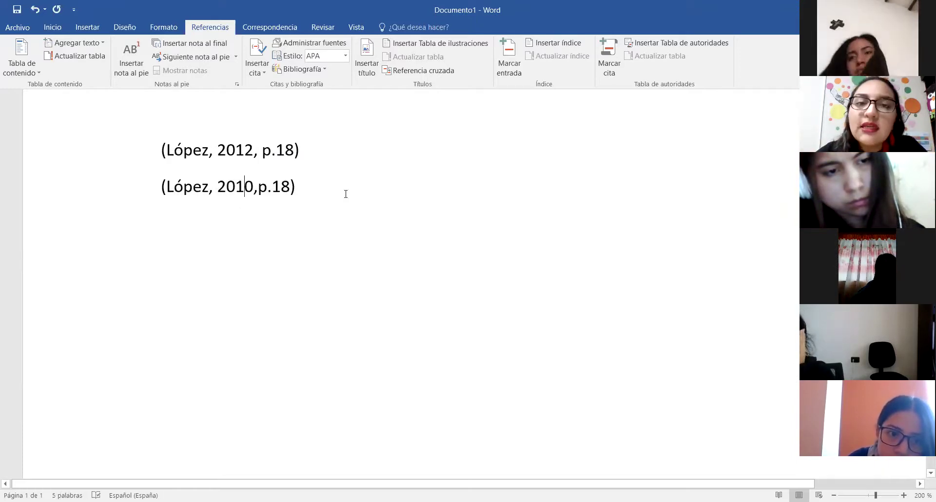
# Insert a bibliography in the built-in Referencias format on a new line below the 2010 citation.
pyautogui.click(324, 199)
pyautogui.press('Return')
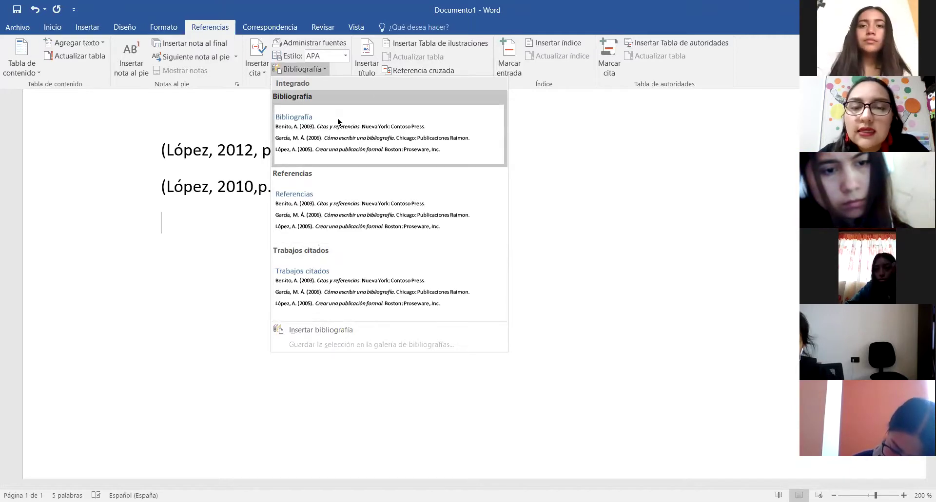
pyautogui.click(343, 197)
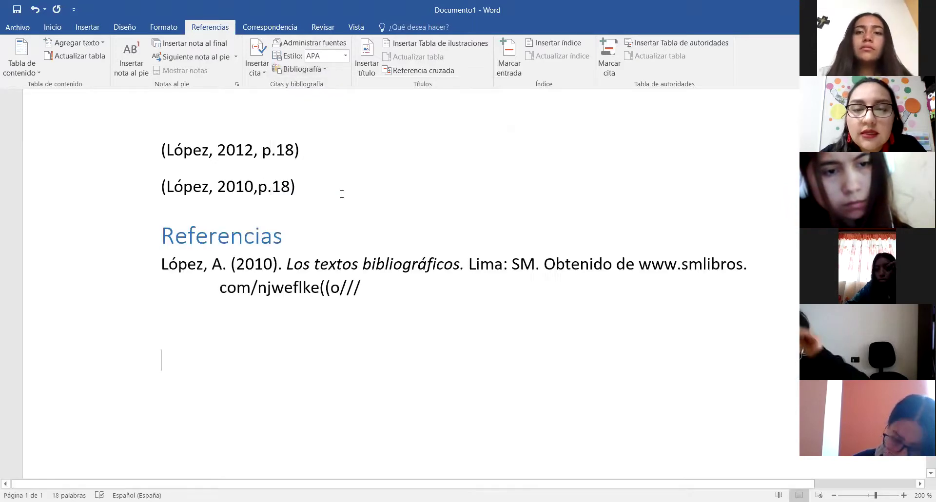
pyautogui.scroll(-4, 342, 194)
pyautogui.scroll(-2, 342, 194)
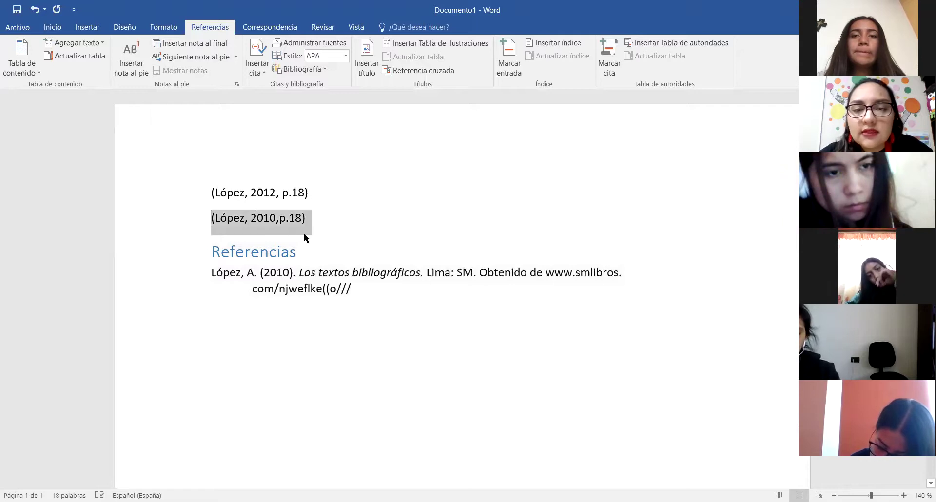
pyautogui.click(349, 277)
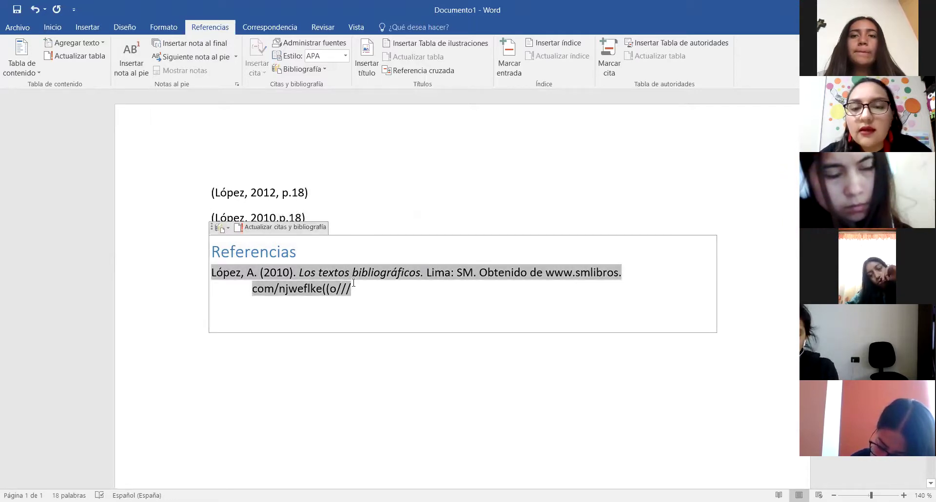
pyautogui.click(289, 272)
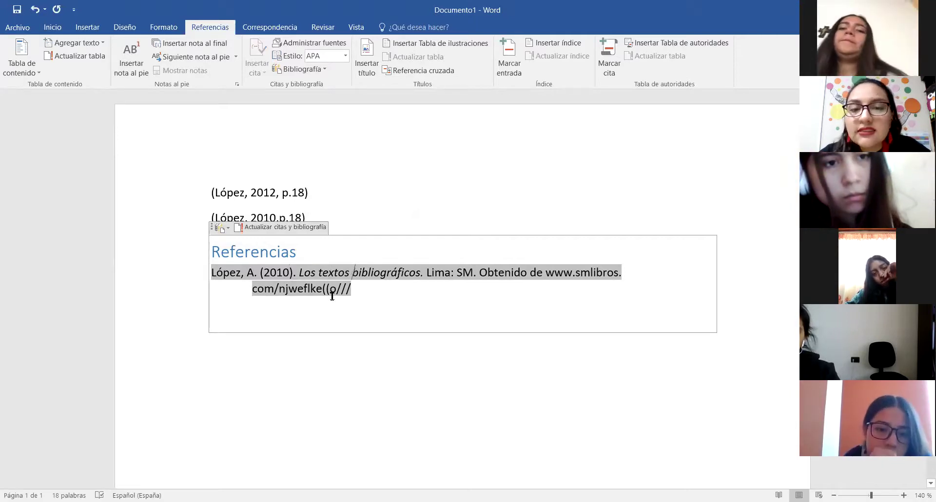
pyautogui.click(353, 215)
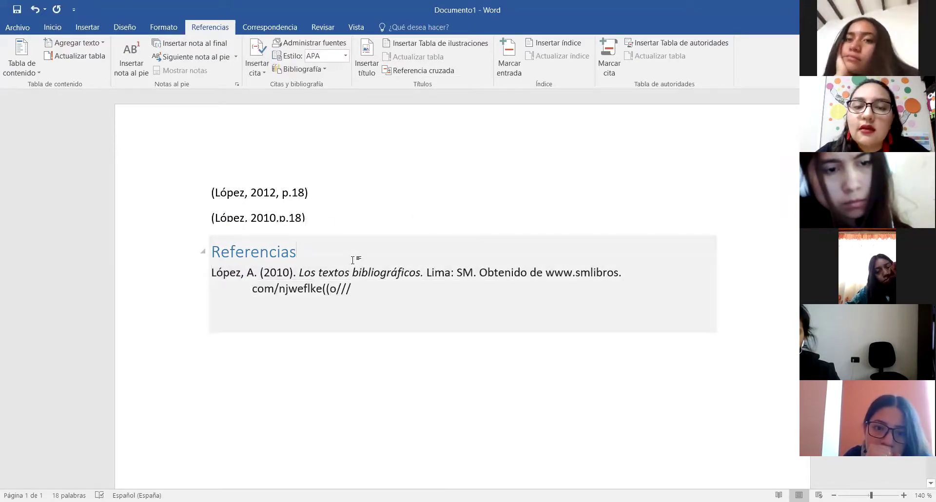
pyautogui.click(353, 260)
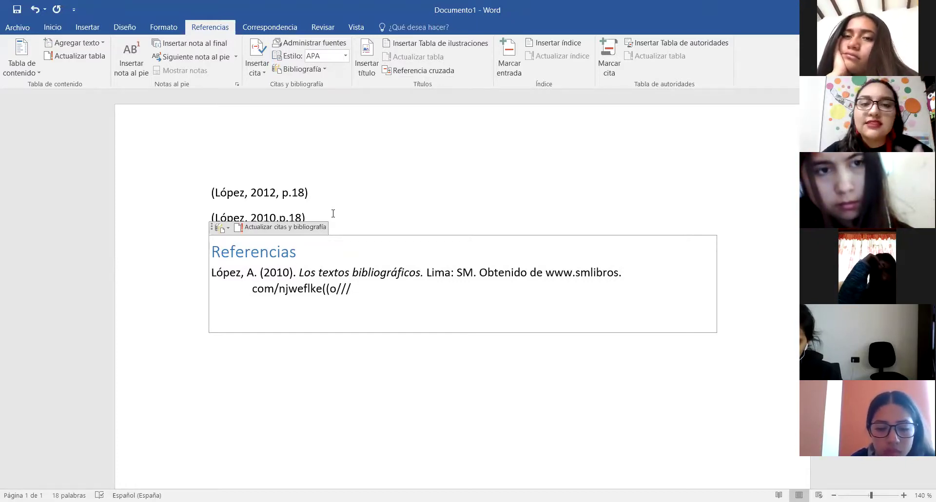
# Add four blank lines between the 2010 citation and the Referencias section.
pyautogui.click(333, 214)
pyautogui.press('Return')
pyautogui.press('Return')
pyautogui.press('Return')
pyautogui.press('Return')
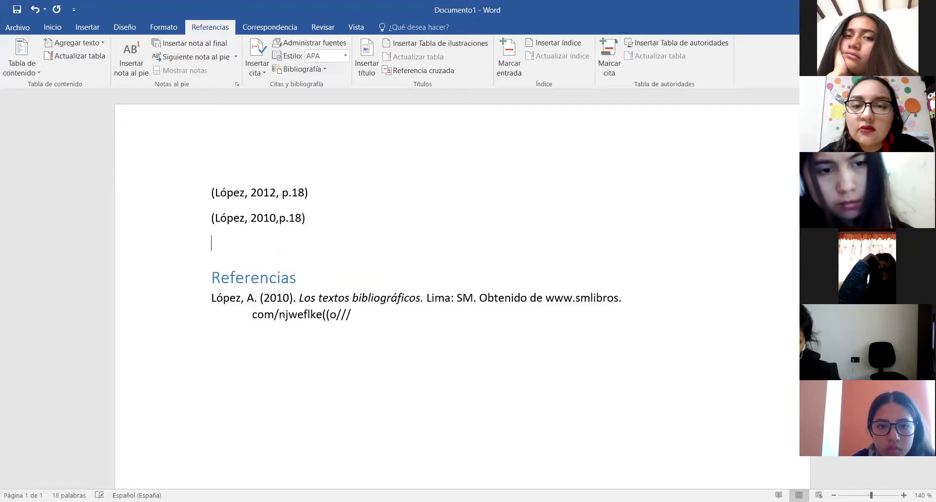
pyautogui.click(215, 243)
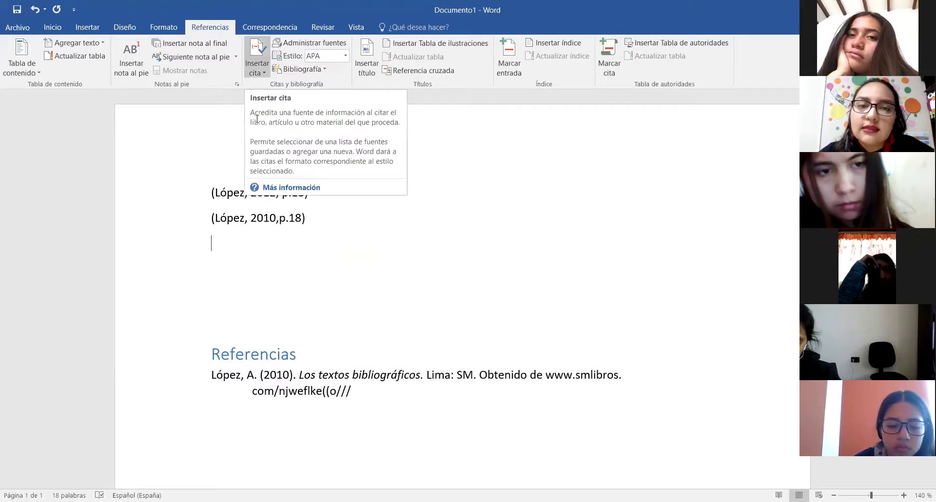
# Review the general and current source lists in the source manager, close it, and check the reference entry.
pyautogui.click(300, 43)
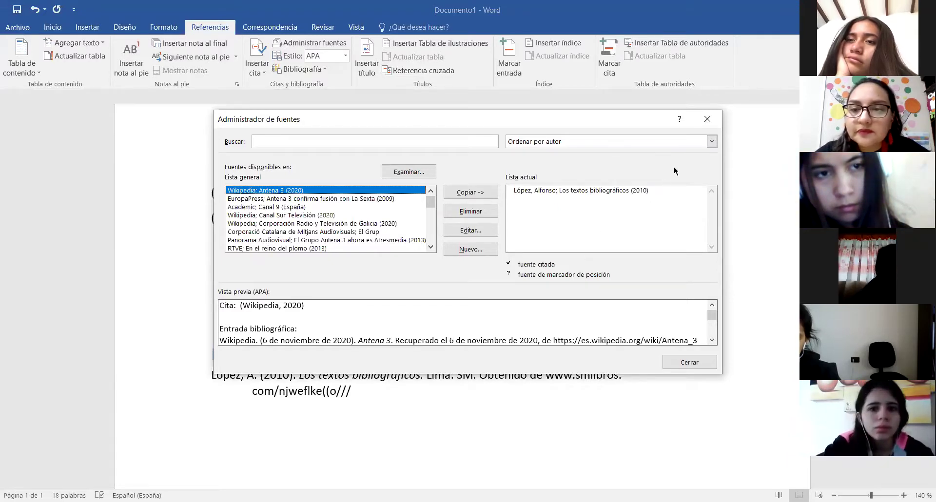
pyautogui.click(707, 120)
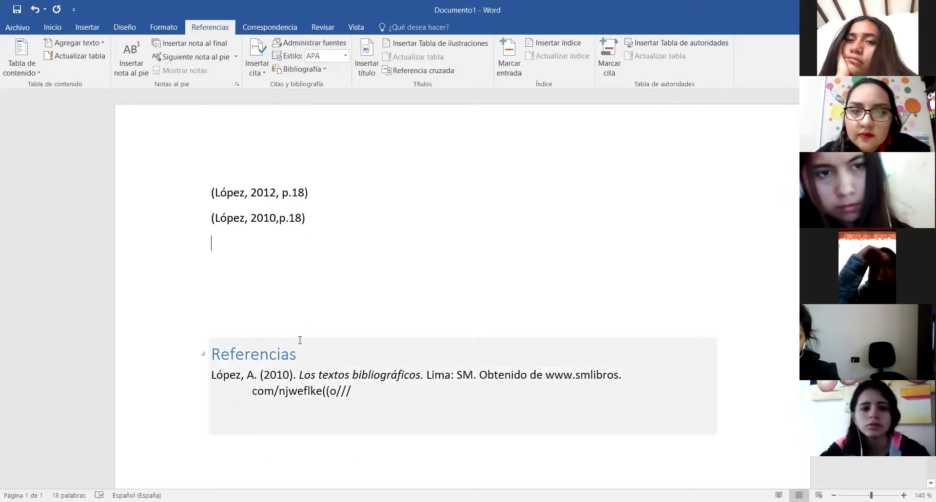
pyautogui.click(271, 378)
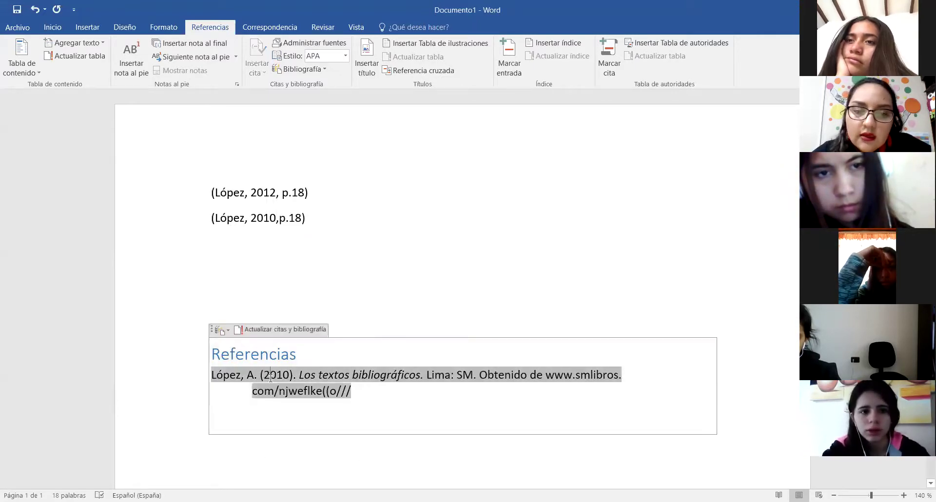
# Add the sample text "Adfdfsf" below the 2010 citation and insert a citation of the book "Los textos bibliográficos" after it.
pyautogui.click(315, 231)
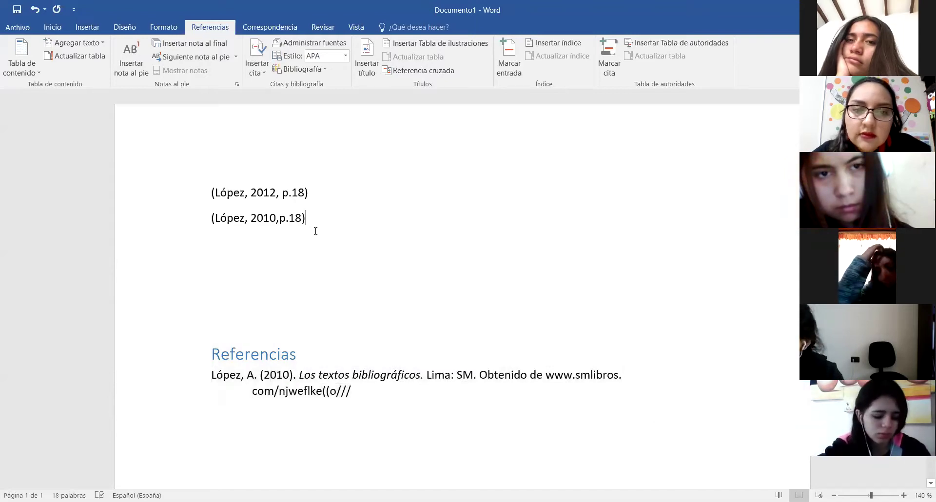
pyautogui.press('Return')
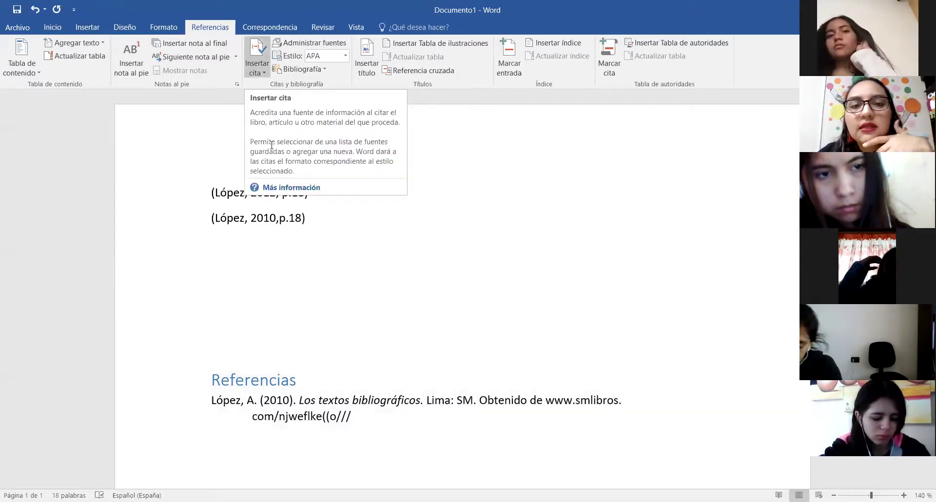
pyautogui.click(257, 68)
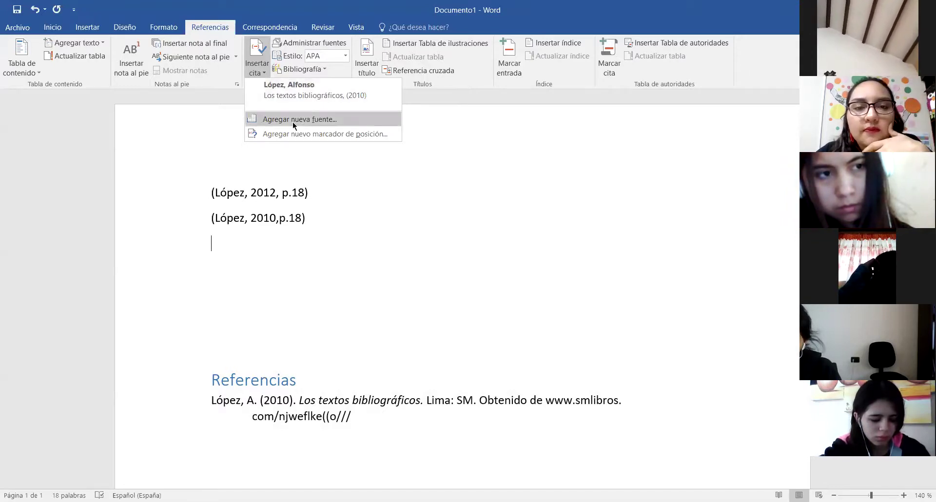
pyautogui.press('Escape')
pyautogui.write('adfdfsf')
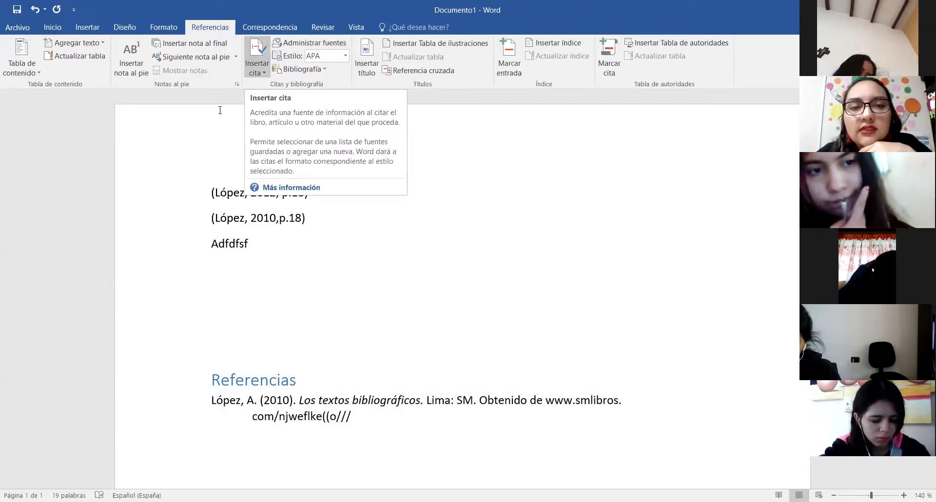
pyautogui.click(257, 61)
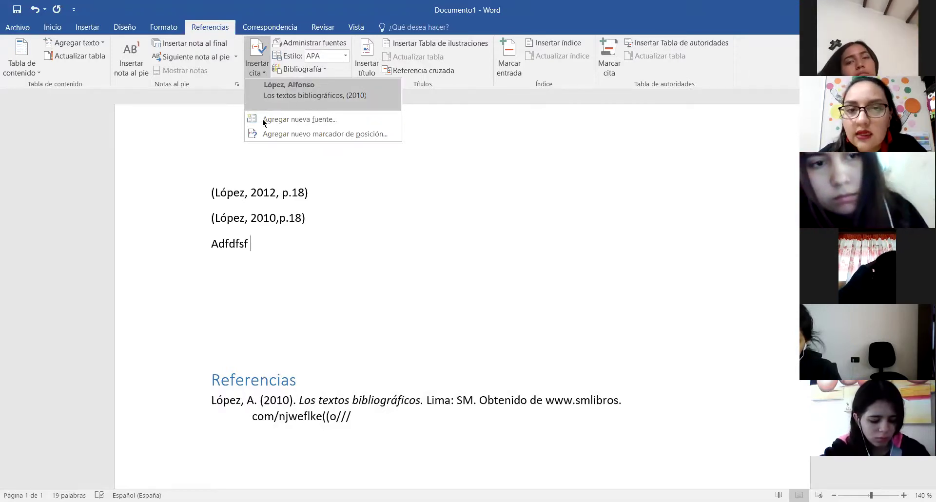
pyautogui.click(310, 101)
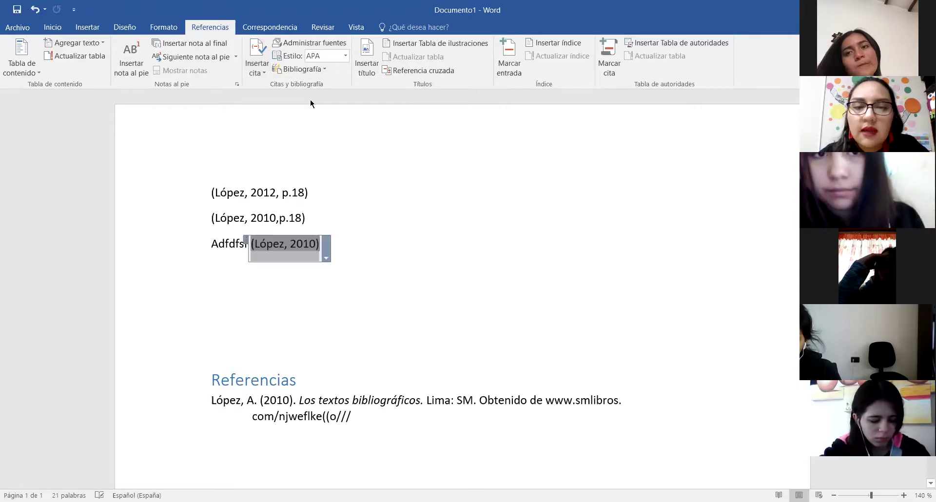
# Start a new bibliographic source and set its type to Artículo de revista.
pyautogui.click(257, 63)
pyautogui.click(294, 121)
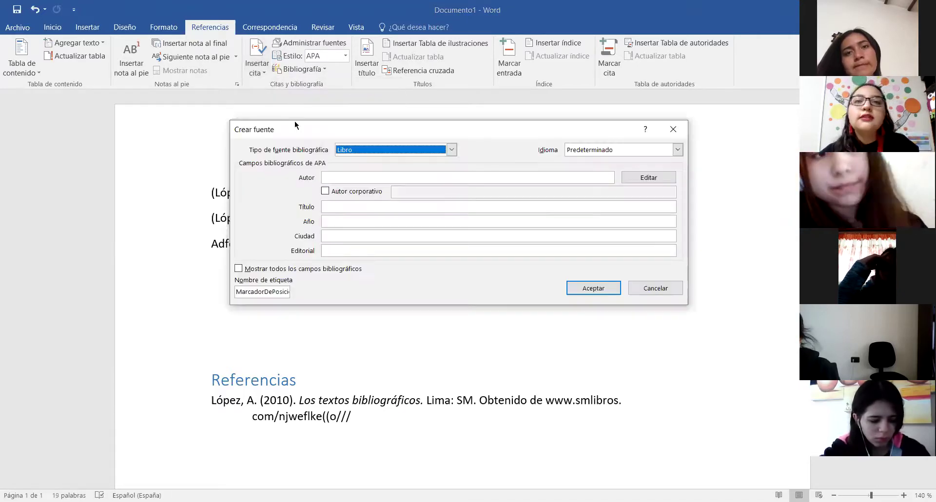
pyautogui.click(451, 149)
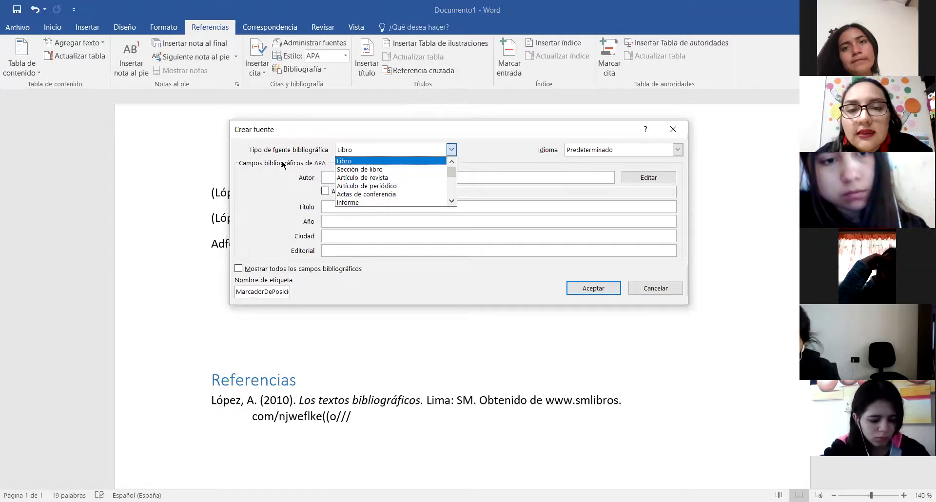
pyautogui.click(380, 180)
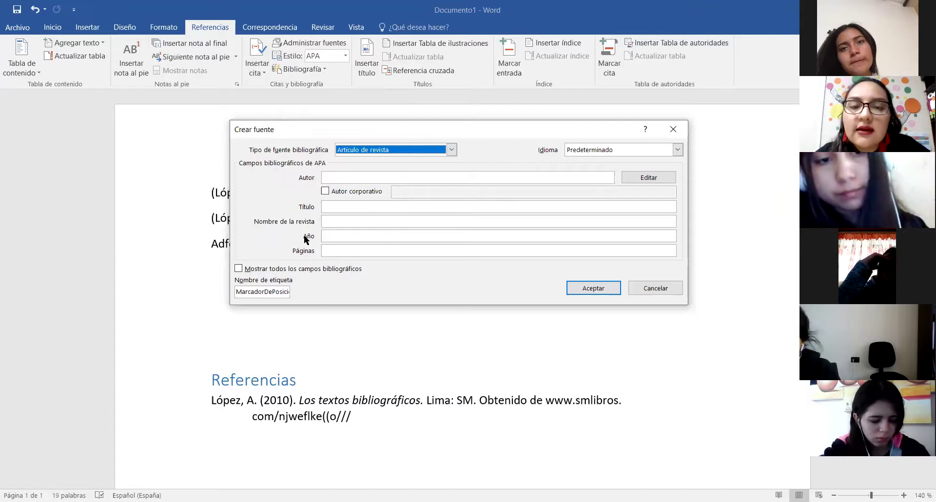
# Enter the full names of two authors, separated by a semicolon, as the authors of the magazine article source.
pyautogui.click(353, 176)
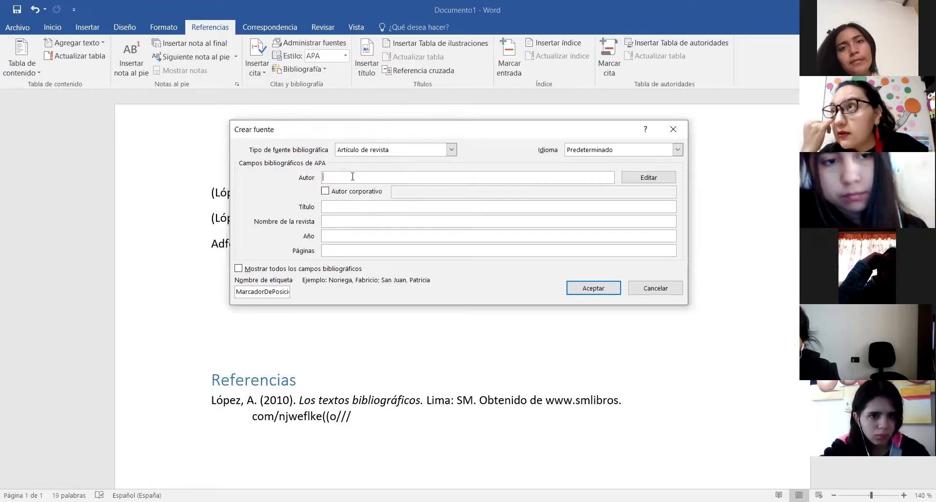
pyautogui.write('Herrera,')
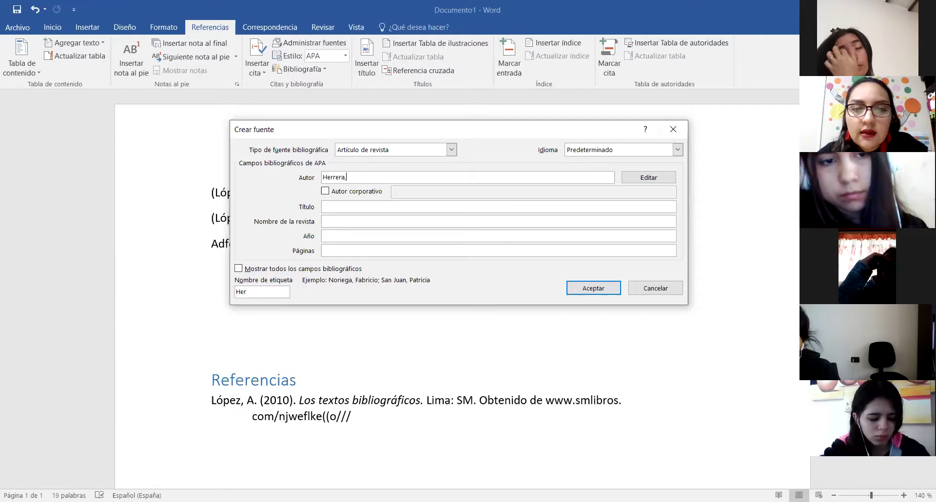
pyautogui.write('M')
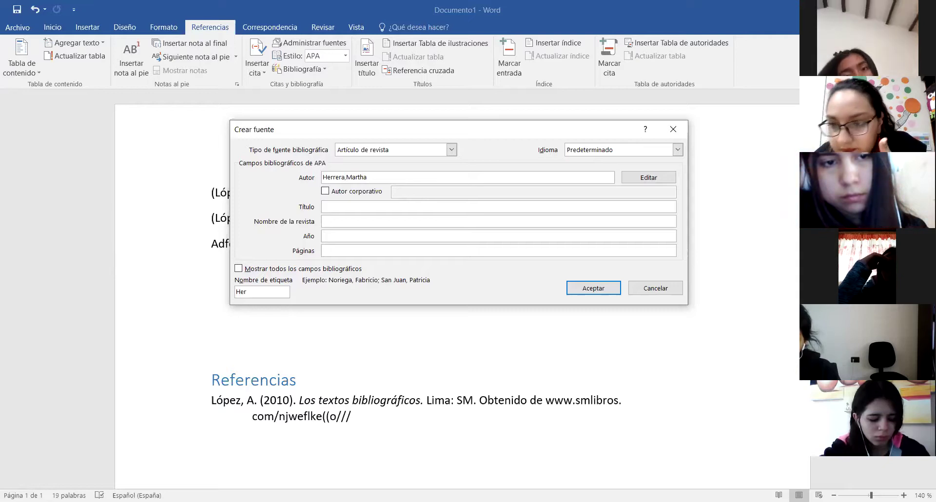
pyautogui.write('artha')
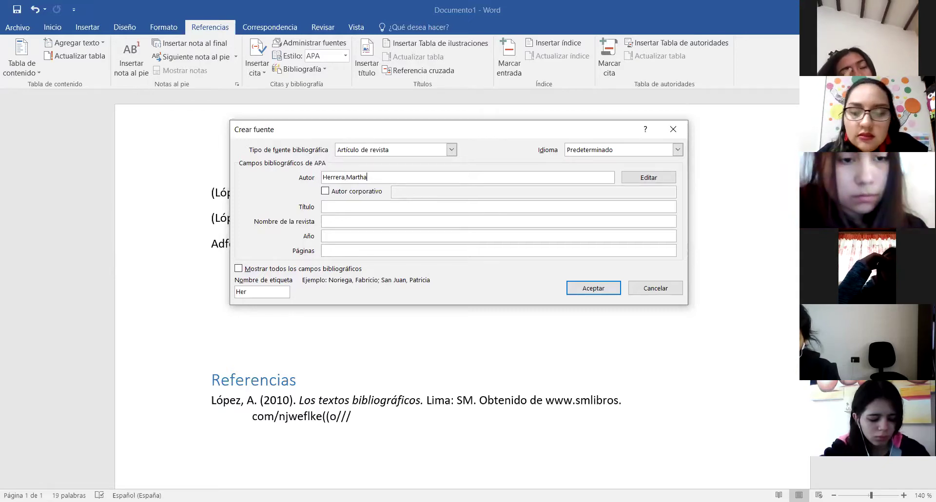
pyautogui.write('; ')
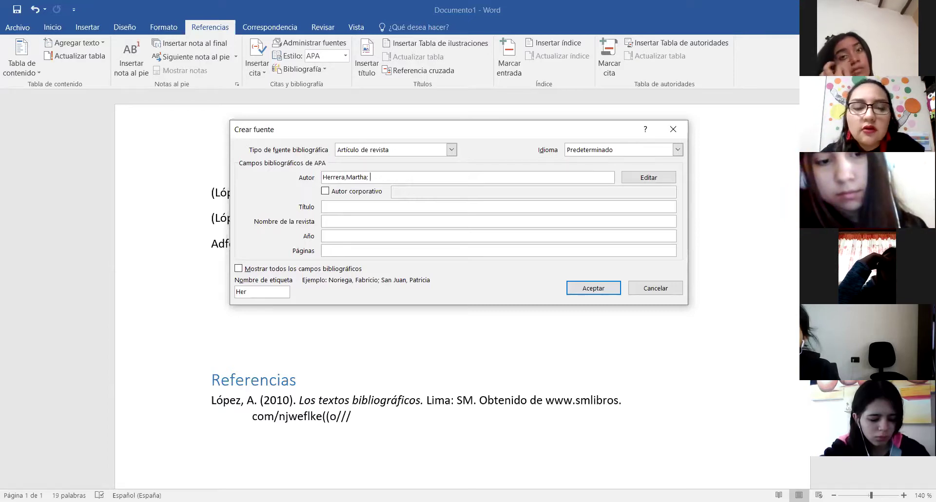
pyautogui.write('Paredes')
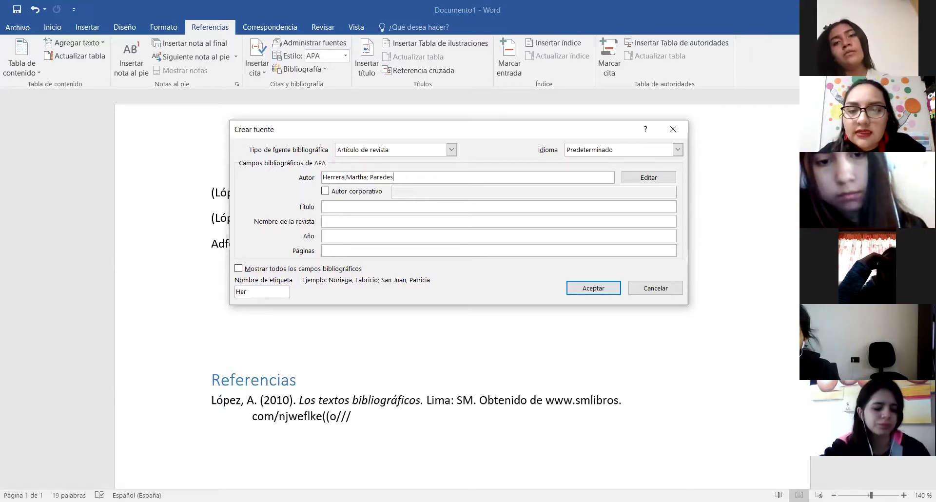
pyautogui.write(',')
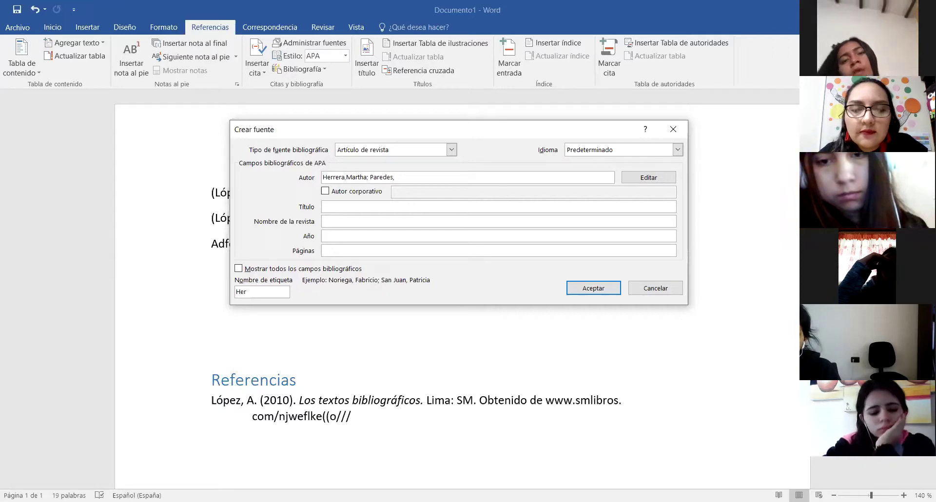
pyautogui.write('Anita')
# Set the article's title to "Los textos bibliográficos" and the magazine name to "Las normas APA".
pyautogui.click(355, 207)
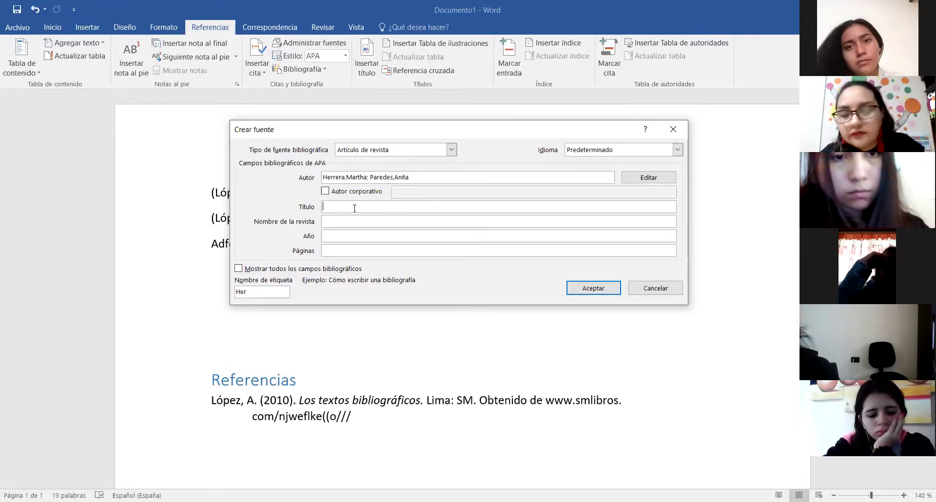
pyautogui.write('Los textos bibliográficos')
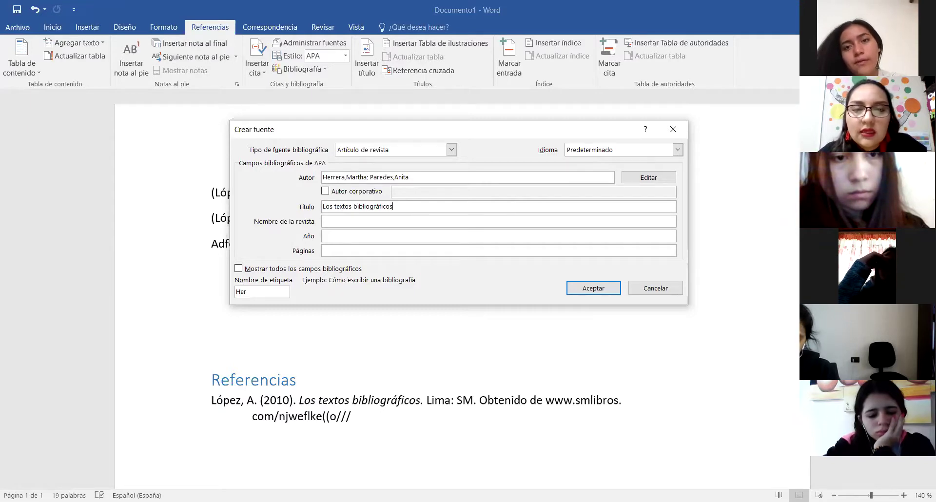
pyautogui.click(366, 217)
pyautogui.write('Las normas APA')
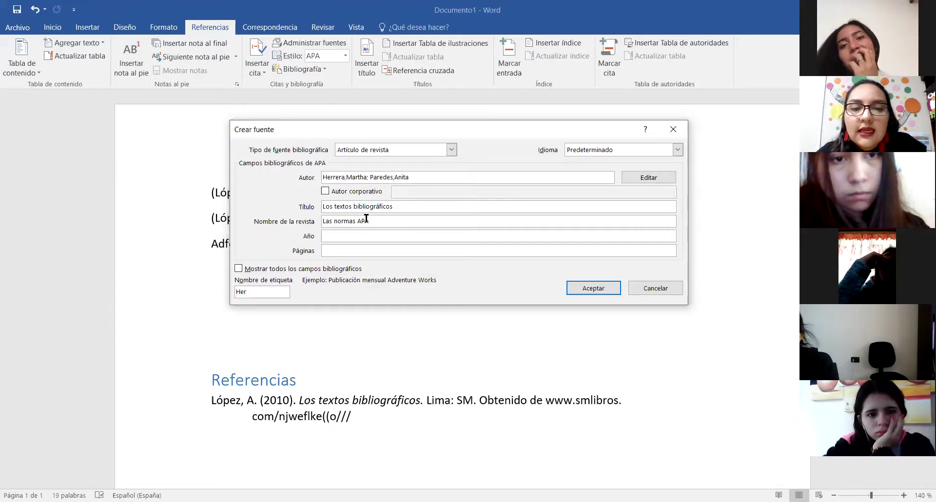
# Set the article's year to 2010 and its pages to 20-28, and save the source to insert its citation.
pyautogui.click(347, 237)
pyautogui.write('2010')
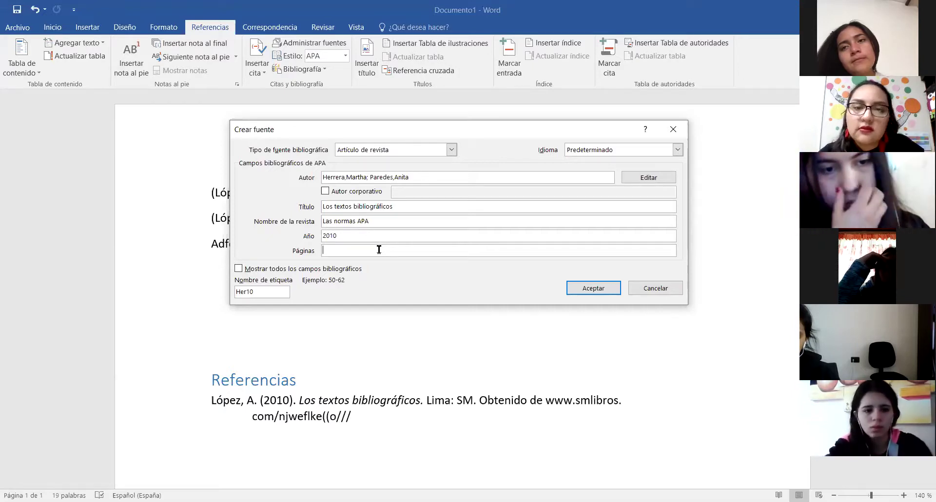
pyautogui.write('20-')
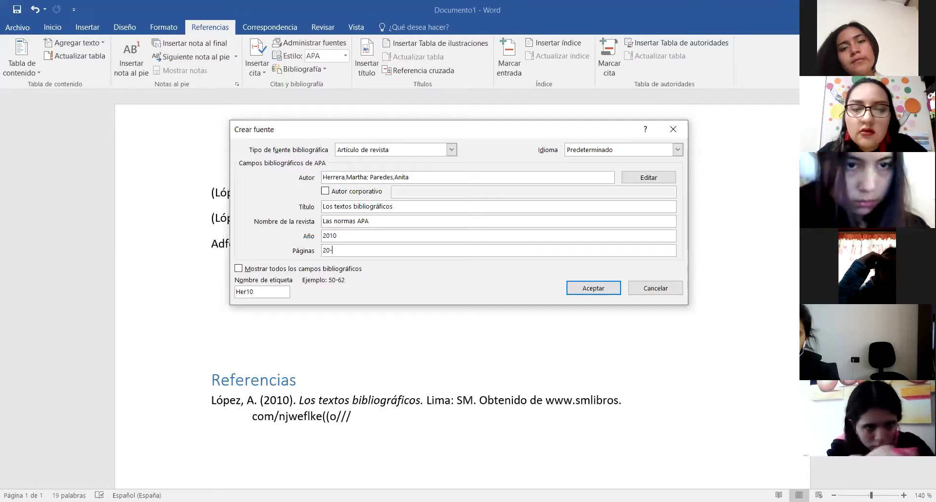
pyautogui.write('28')
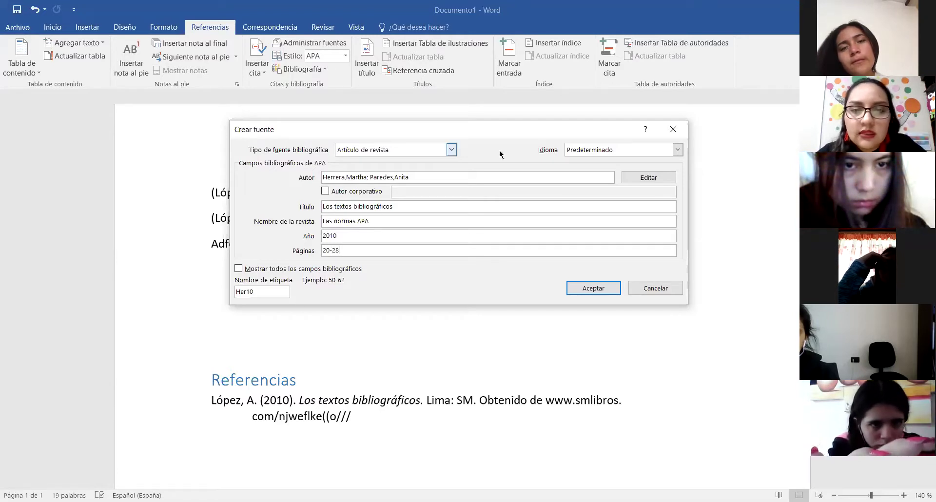
pyautogui.click(585, 286)
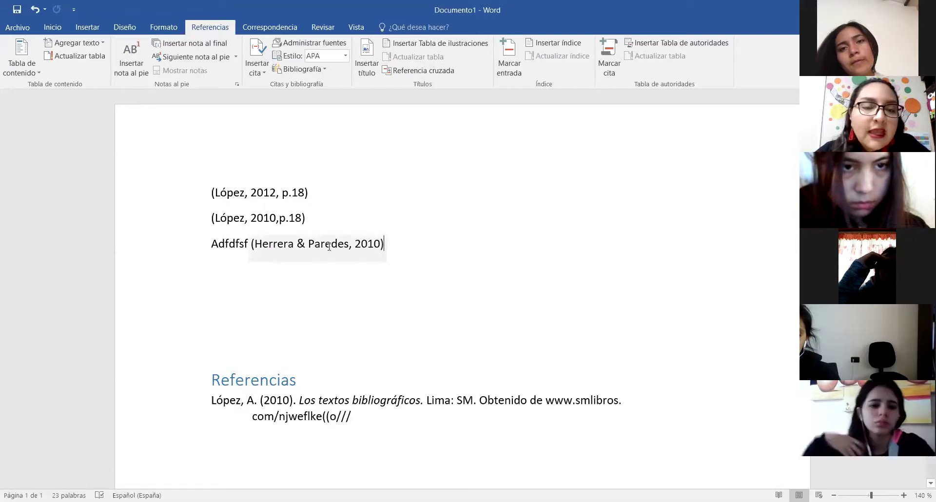
# Convert the two-author citation after "Adfdfsf" to static text and replace its ampersand with "Y".
pyautogui.click(306, 246)
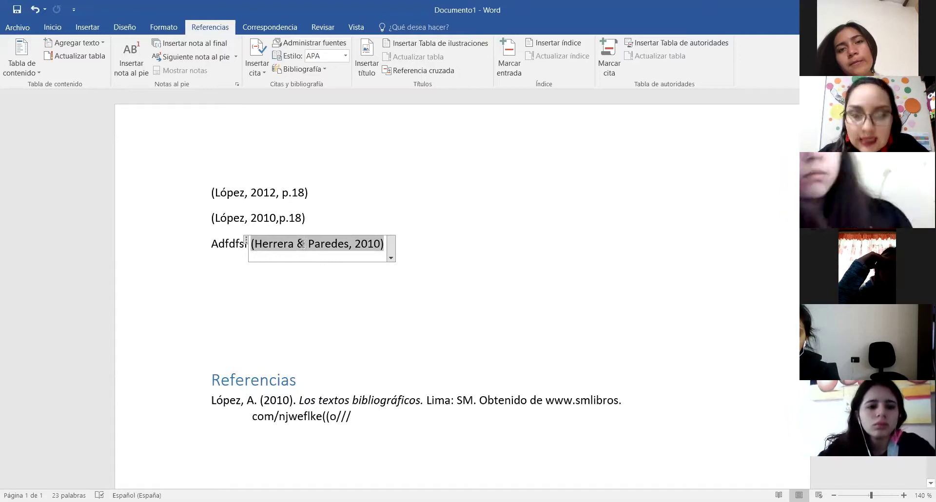
pyautogui.doubleClick(302, 243)
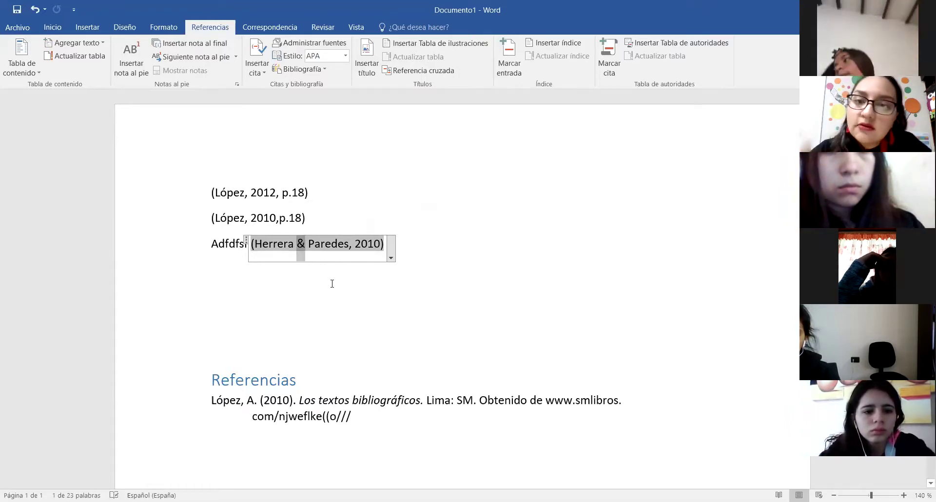
pyautogui.click(493, 307)
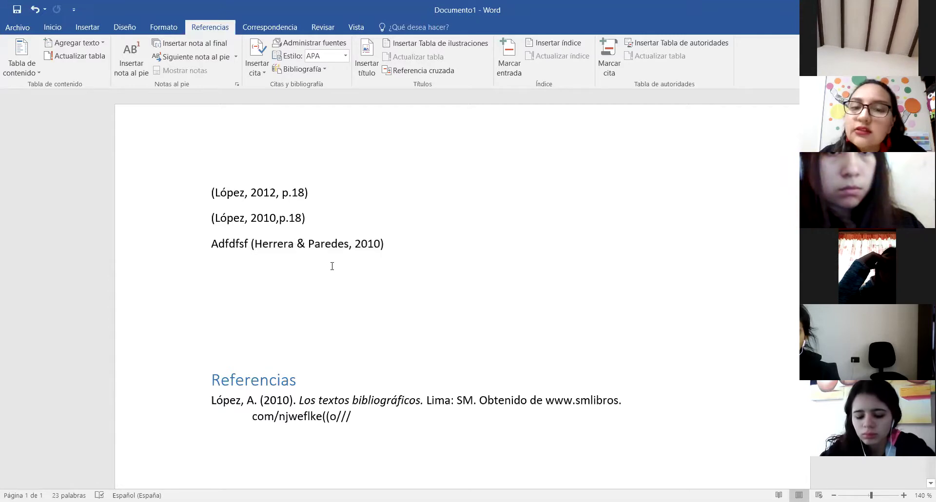
pyautogui.click(348, 247)
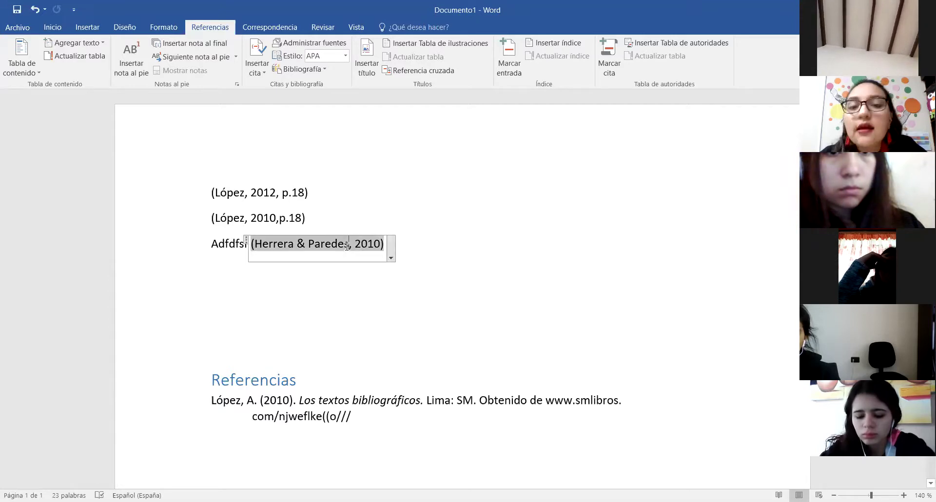
pyautogui.click(392, 258)
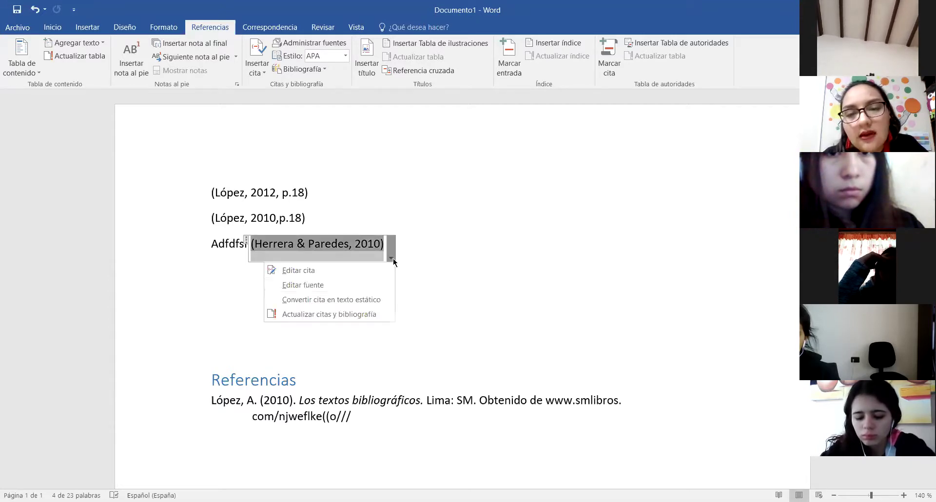
pyautogui.click(347, 299)
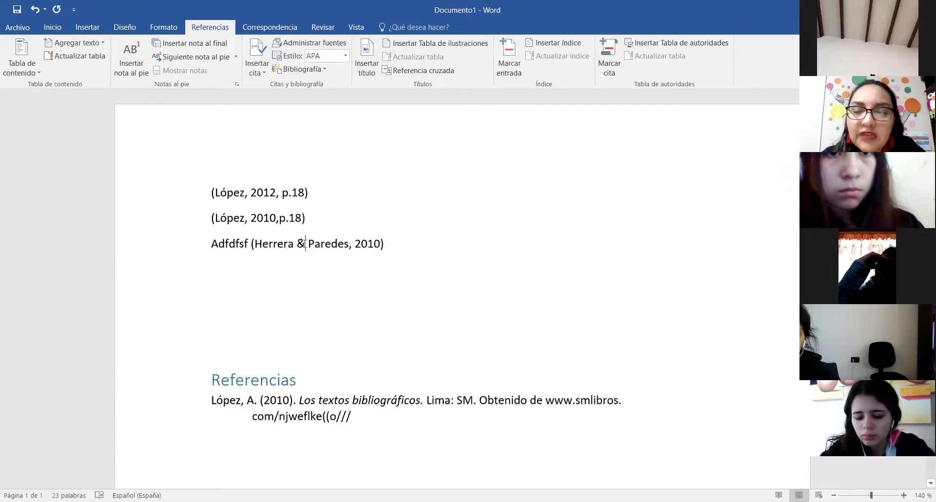
pyautogui.click(305, 244)
pyautogui.press('BackSpace')
pyautogui.write('Y')
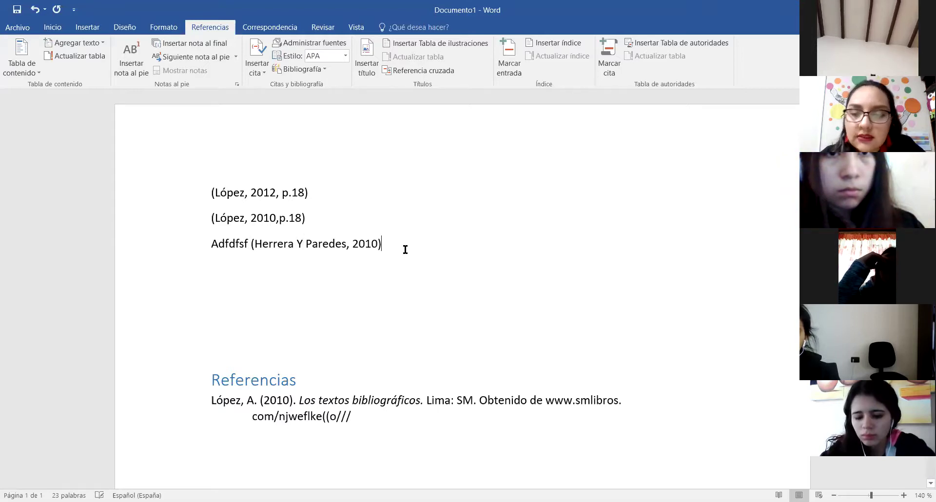
# Update the citations and bibliography in the Referencias section to include the magazine article.
pyautogui.scroll(-1, 405, 250)
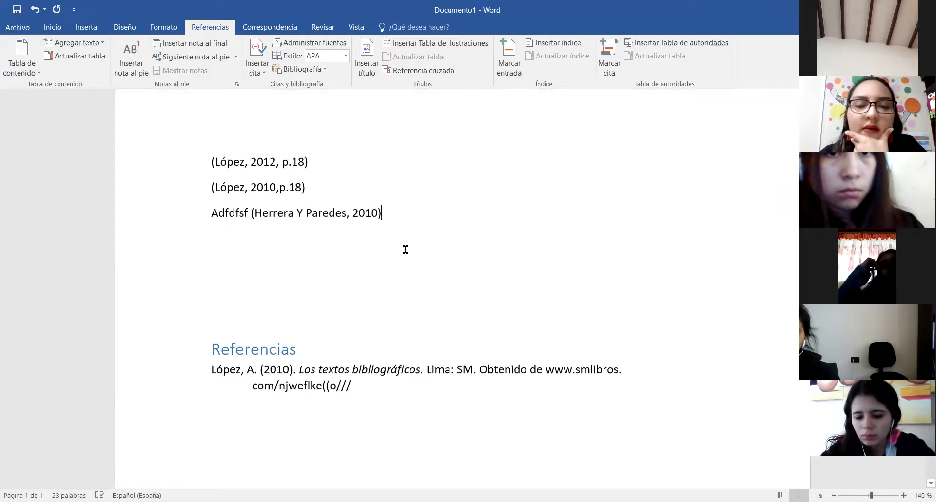
pyautogui.scroll(-2, 405, 249)
pyautogui.click(303, 289)
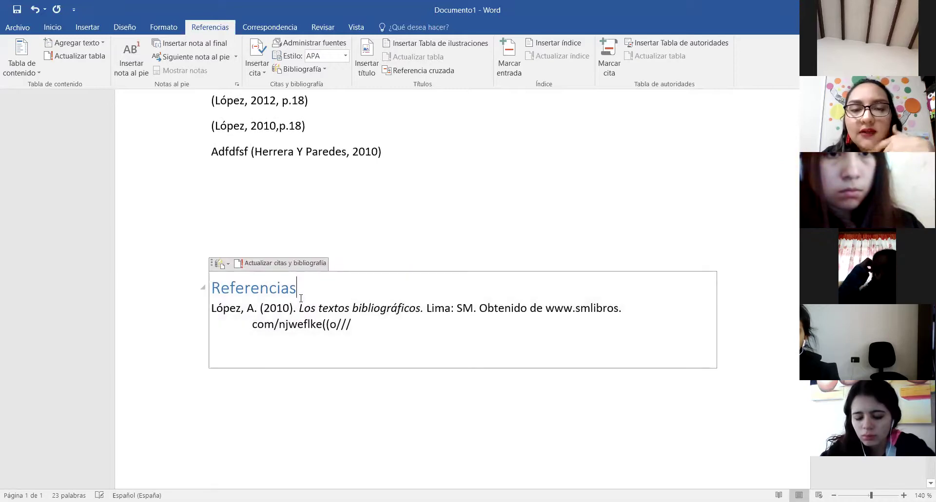
pyautogui.click(279, 263)
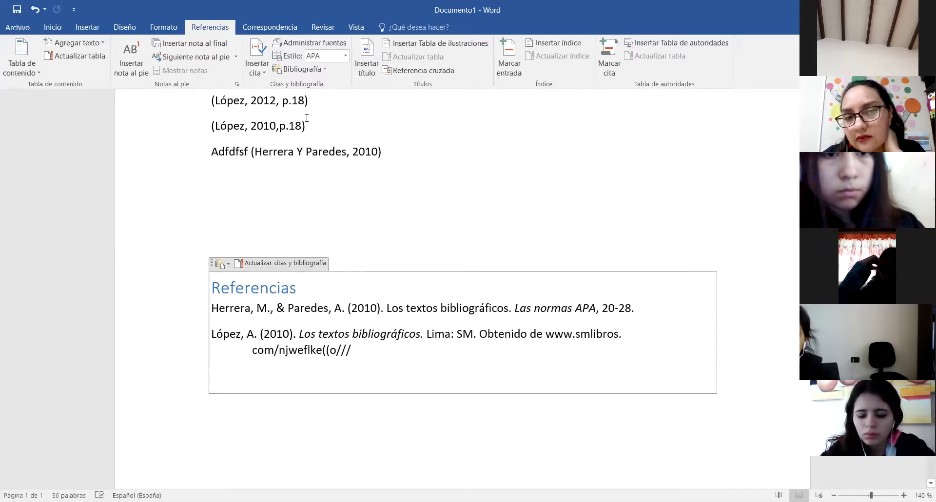
# Check the entries under Referencias and the list of sources available for citation, closing the list without inserting anything.
pyautogui.click(606, 181)
pyautogui.click(530, 286)
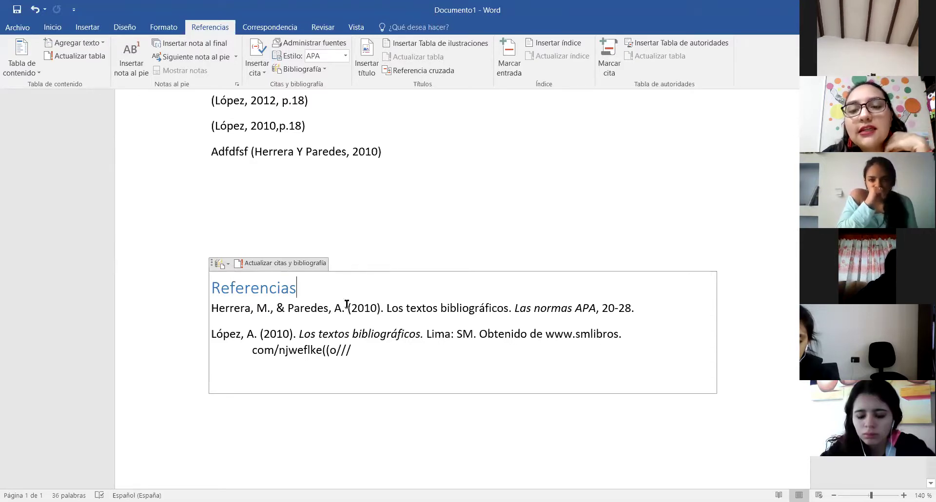
pyautogui.click(354, 341)
pyautogui.click(259, 142)
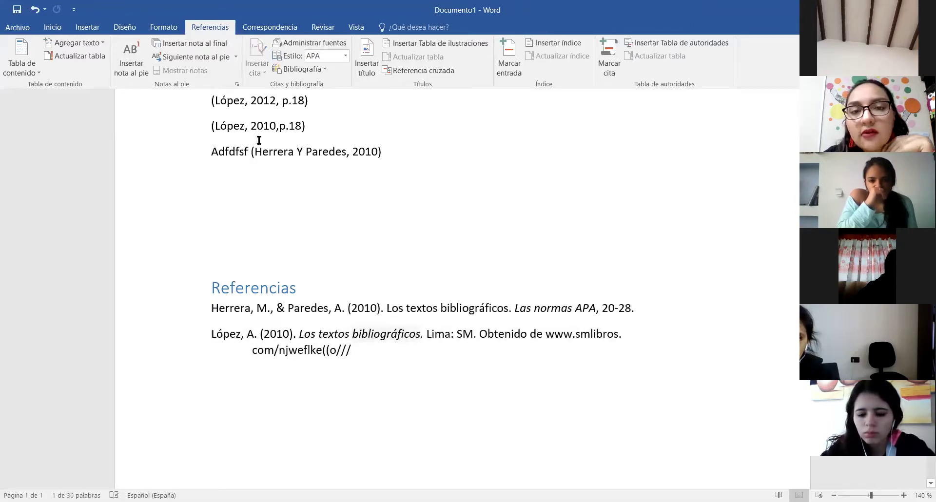
pyautogui.click(257, 68)
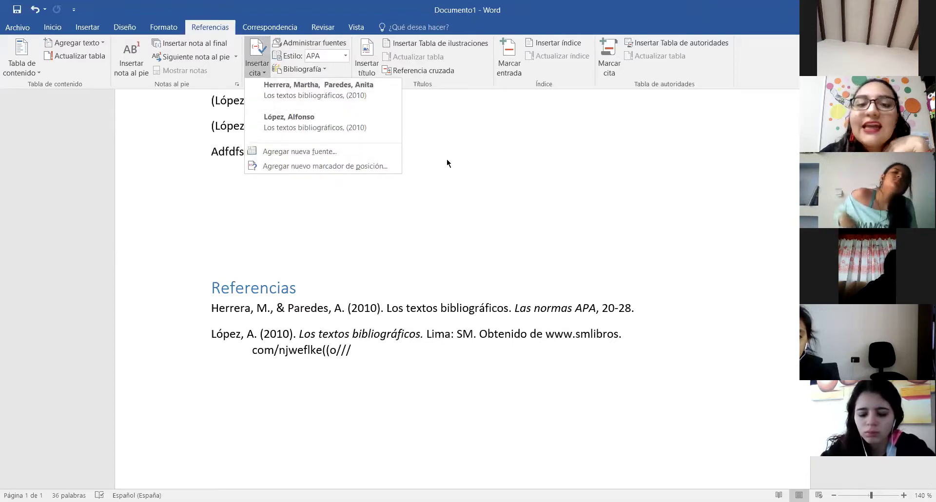
pyautogui.click(387, 184)
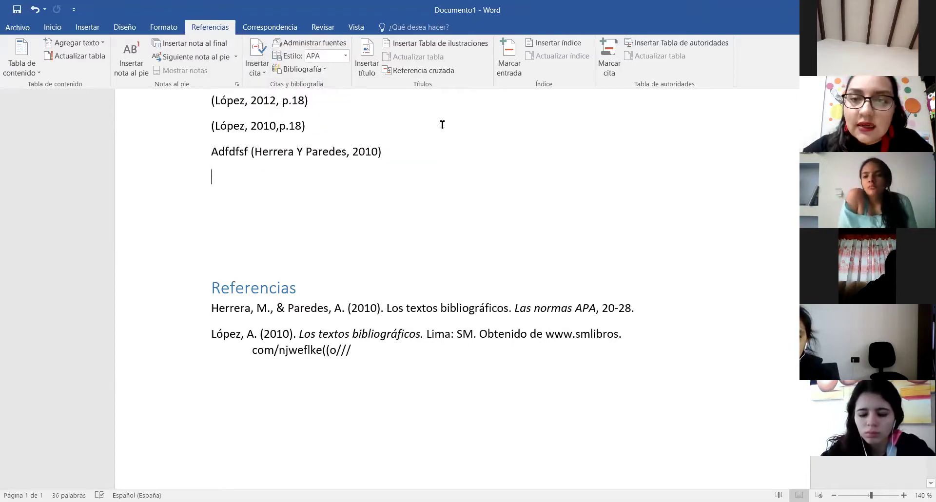